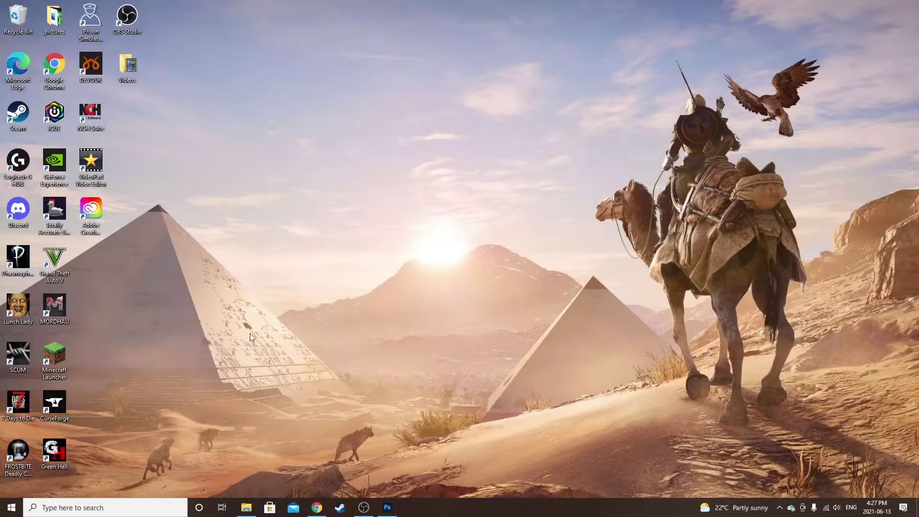
Open Chrome and load the Placeit logo maker at placeit.net.
{"action": "left_click", "coordinate": [316, 507]}
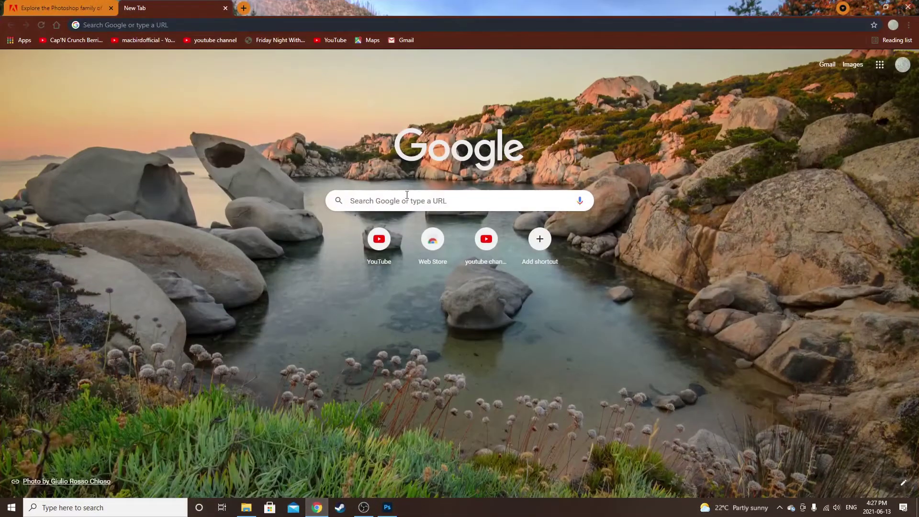
{"action": "left_click", "coordinate": [354, 27]}
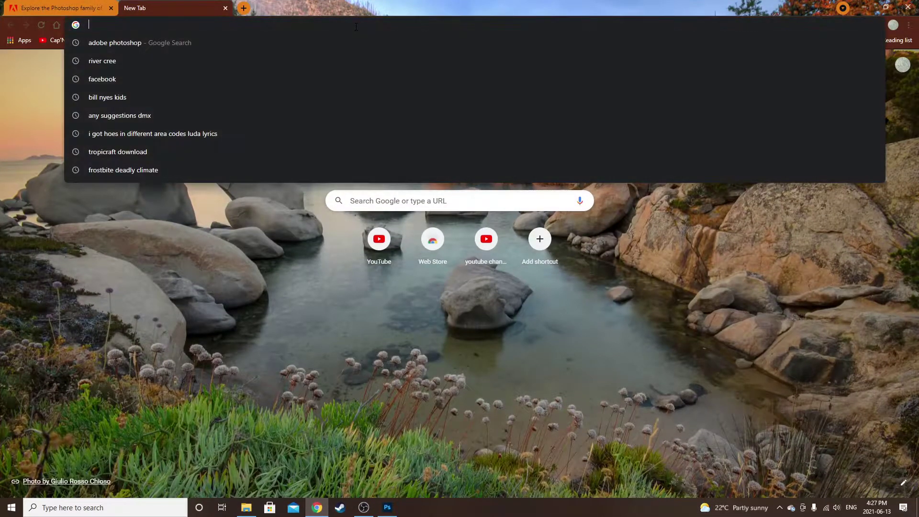
{"action": "type", "text": "placeit.net"}
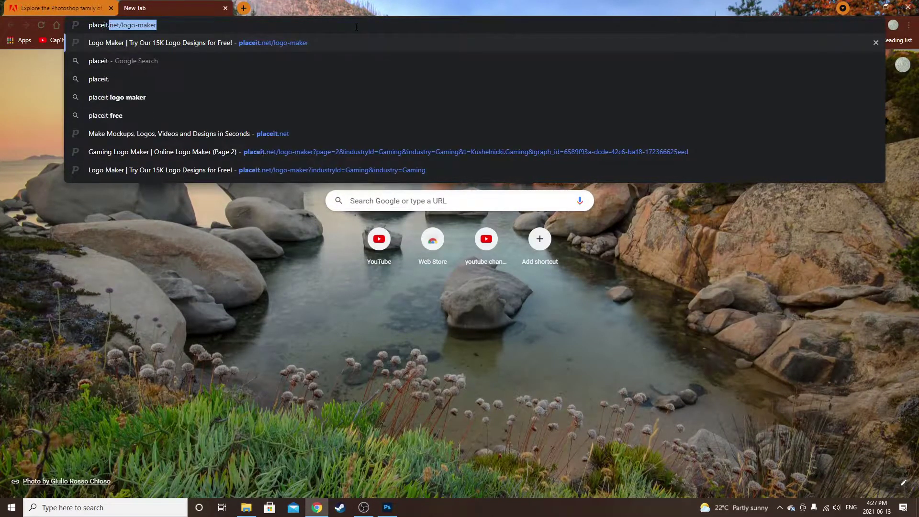
{"action": "key", "text": "Return"}
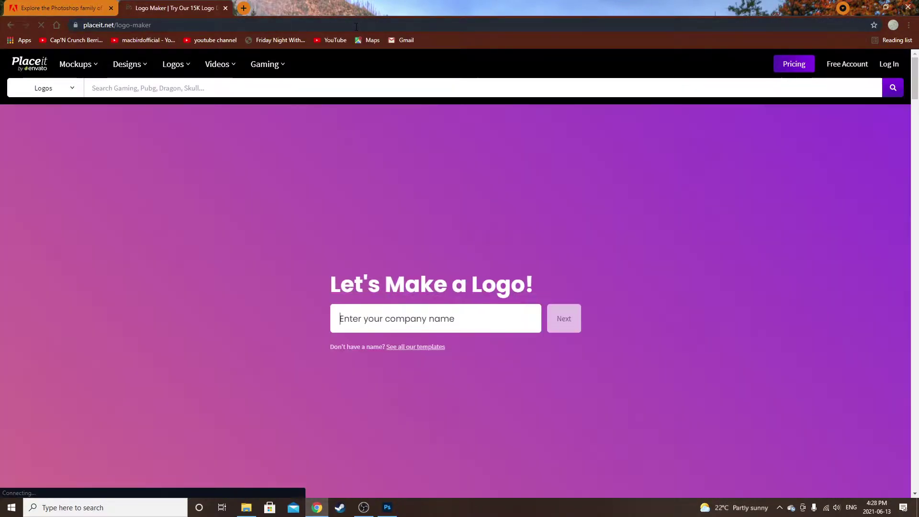
Pick ArguSlayer from the company name suggestions and continue to the industry step.
{"action": "left_click", "coordinate": [420, 319]}
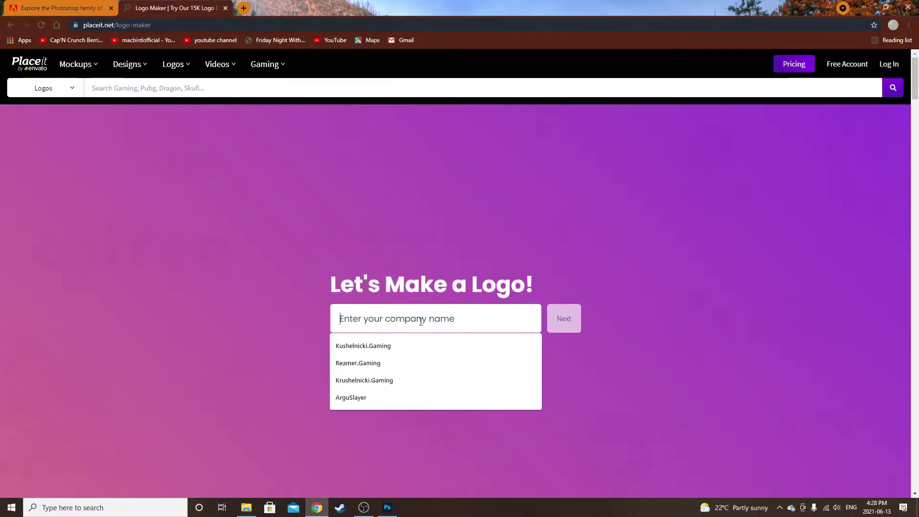
{"action": "left_click", "coordinate": [350, 397]}
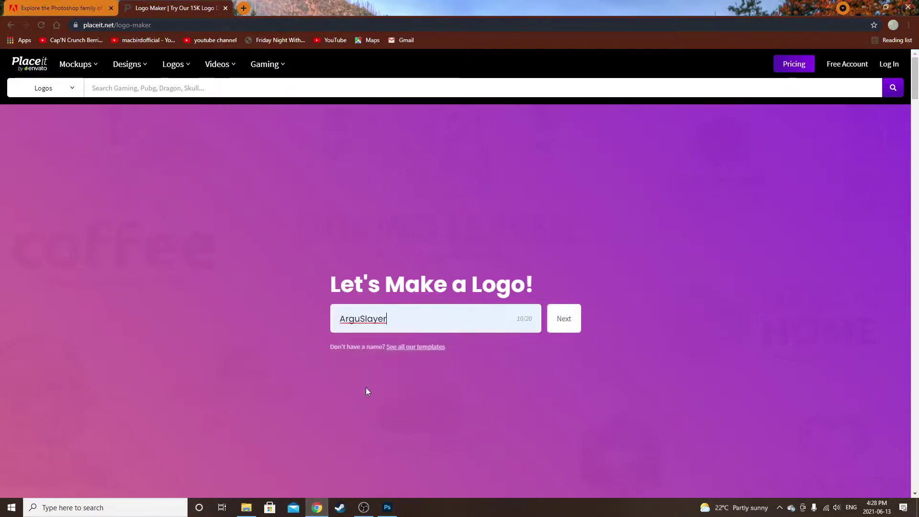
{"action": "left_click", "coordinate": [565, 332]}
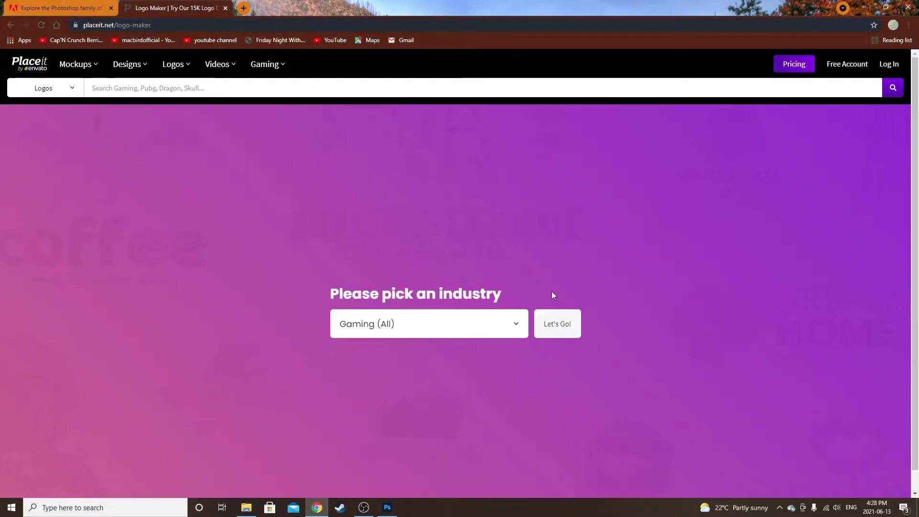
Generate the ArguSlayer gaming logo templates and apply a character graphic to them.
{"action": "left_click", "coordinate": [547, 334]}
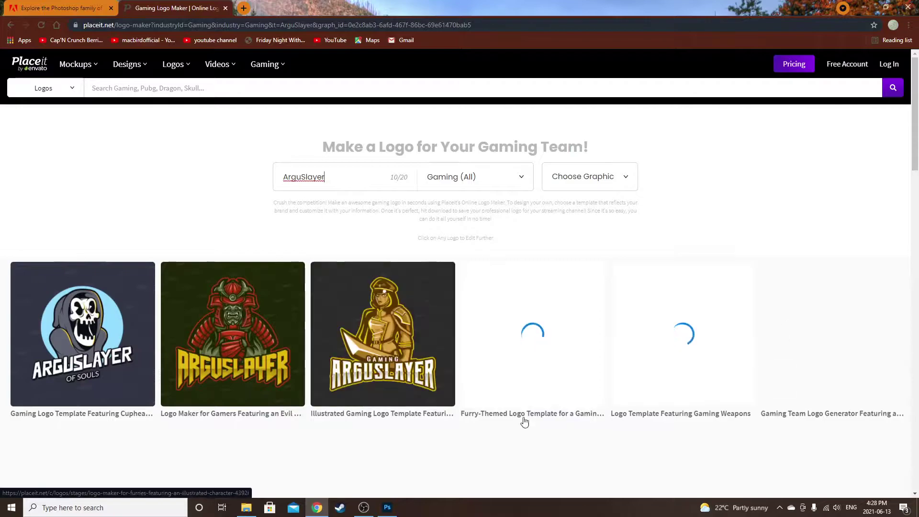
{"action": "left_click", "coordinate": [606, 177]}
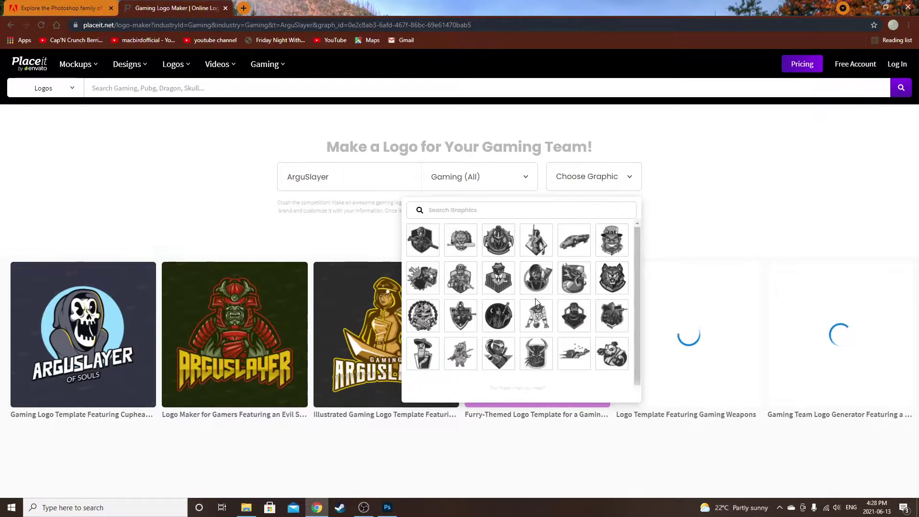
{"action": "scroll", "coordinate": [535, 302], "scroll_direction": "down", "scroll_amount": 5}
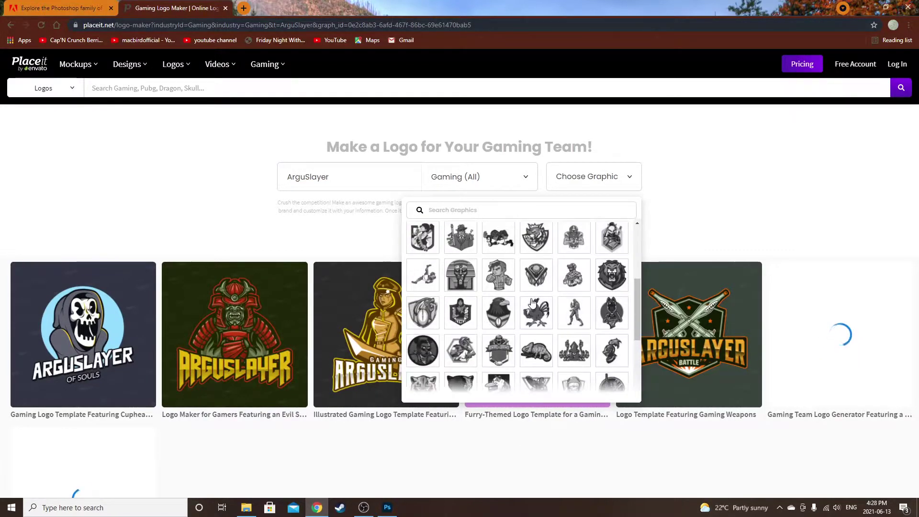
{"action": "scroll", "coordinate": [531, 303], "scroll_direction": "down", "scroll_amount": 2}
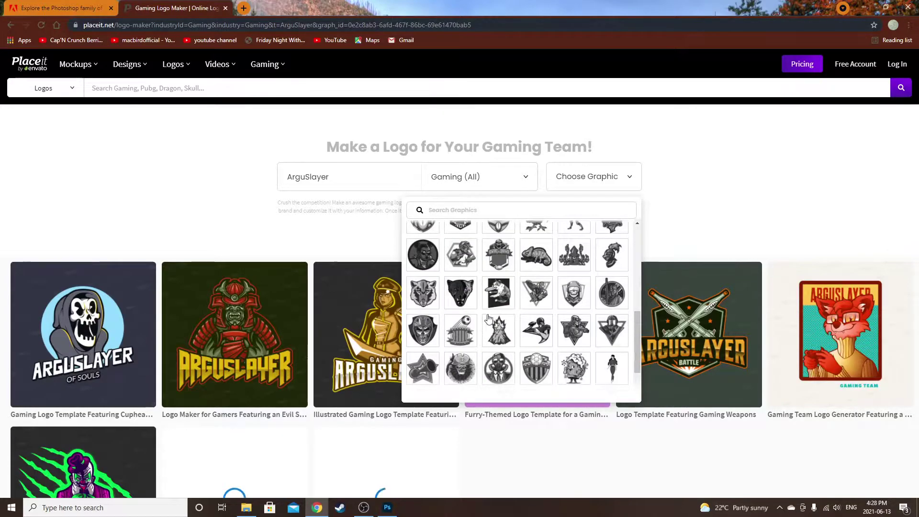
{"action": "scroll", "coordinate": [476, 362], "scroll_direction": "down", "scroll_amount": 1}
{"action": "left_click", "coordinate": [476, 362]}
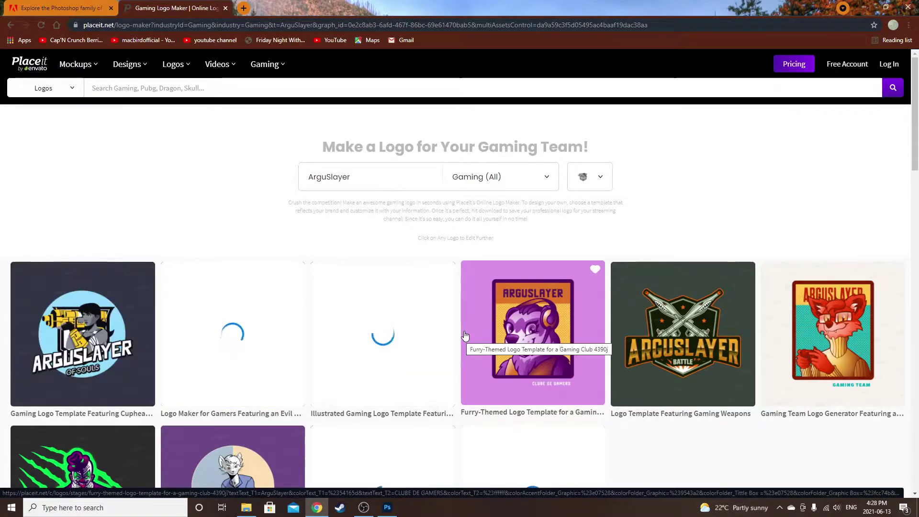
Browse further character graphics in the reopened graphics list.
{"action": "left_click", "coordinate": [600, 183]}
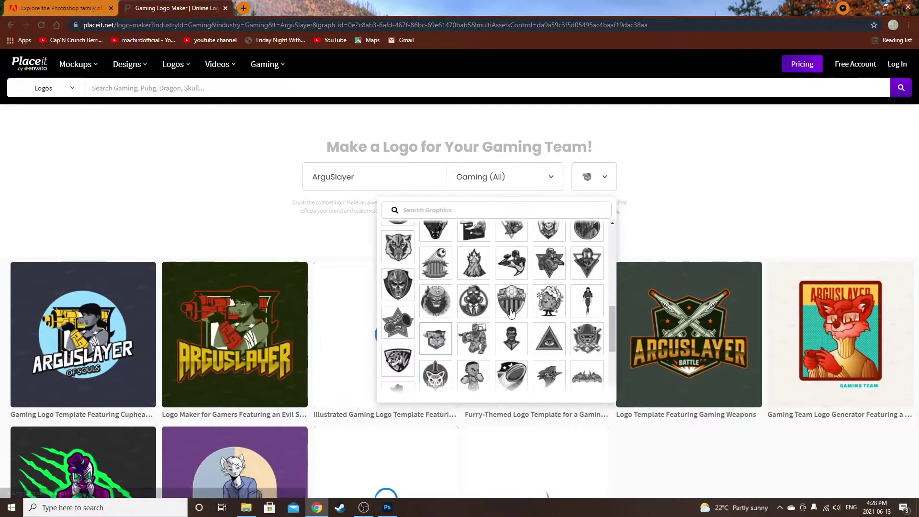
{"action": "scroll", "coordinate": [481, 321], "scroll_direction": "down", "scroll_amount": 5}
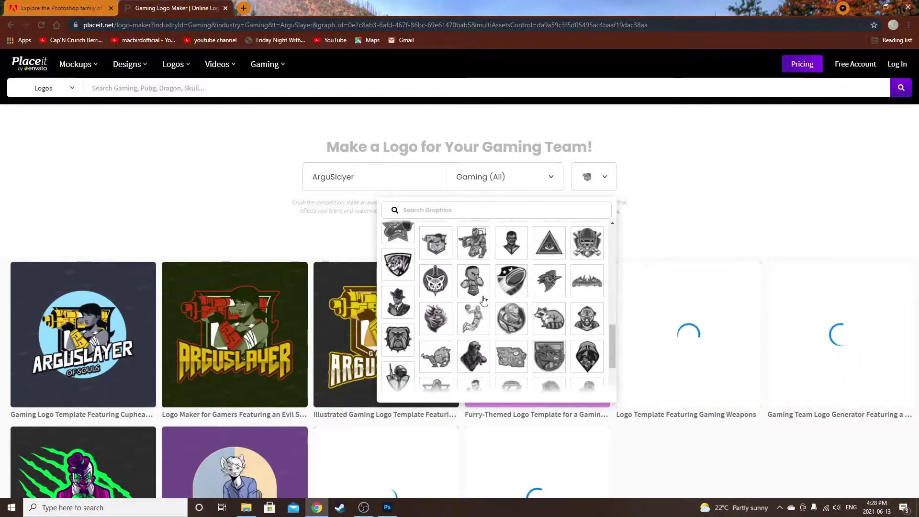
{"action": "scroll", "coordinate": [483, 300], "scroll_direction": "down", "scroll_amount": 1}
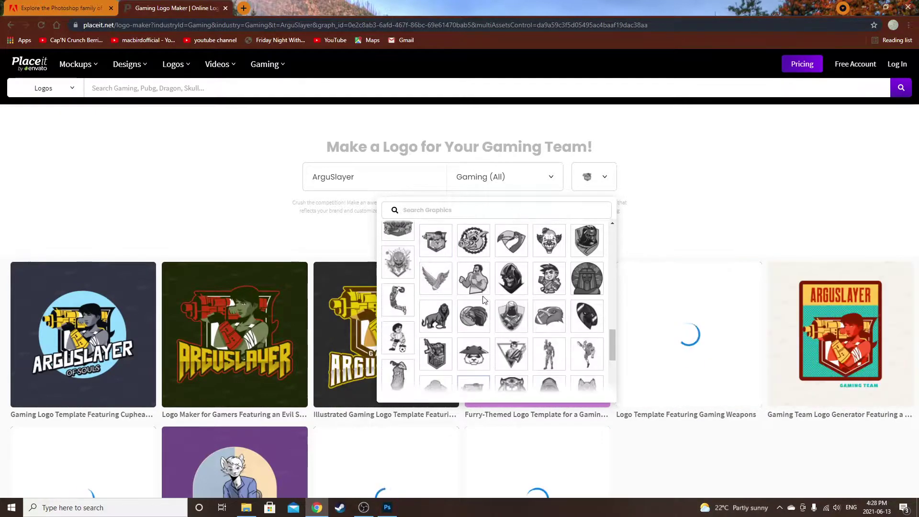
{"action": "scroll", "coordinate": [483, 300], "scroll_direction": "up", "scroll_amount": 3}
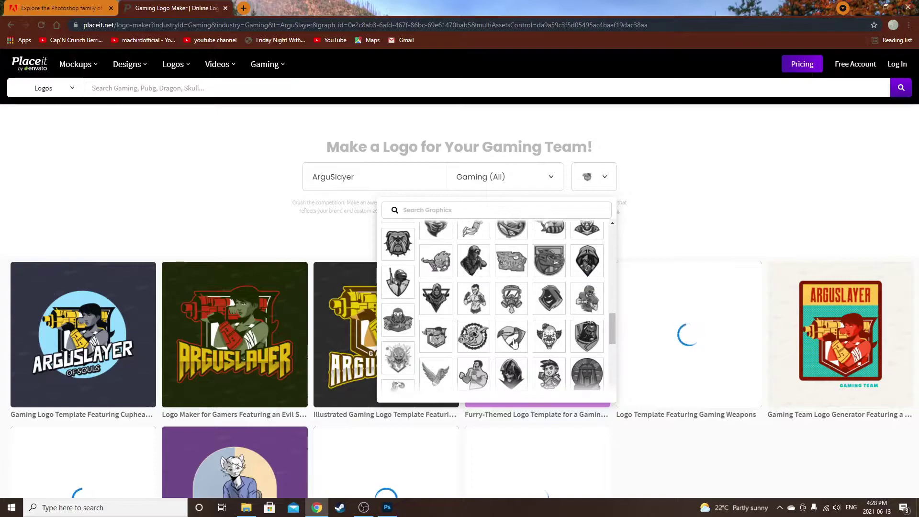
Apply the dark helmet graphic and bring up the BATTLE weapons logo template.
{"action": "left_click", "coordinate": [588, 338]}
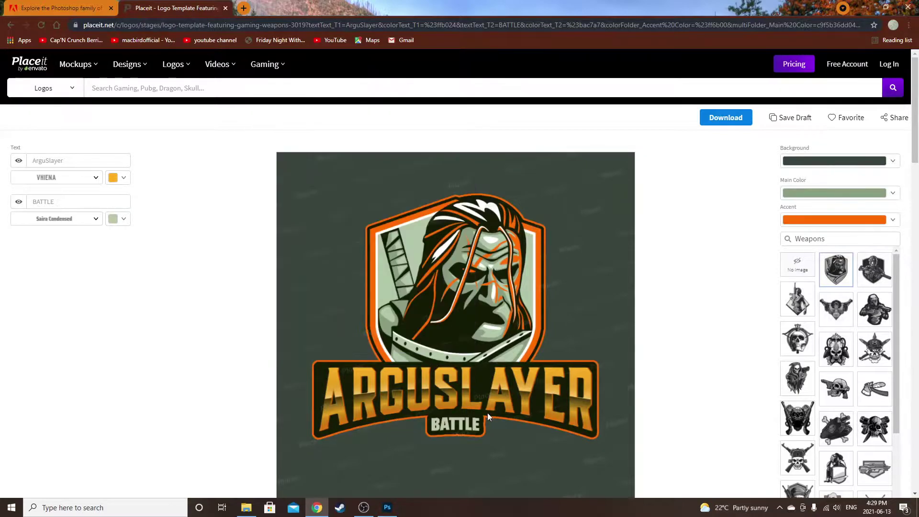
{"action": "scroll", "coordinate": [471, 262], "scroll_direction": "down", "scroll_amount": 2}
{"action": "scroll", "coordinate": [472, 263], "scroll_direction": "down", "scroll_amount": 3}
{"action": "scroll", "coordinate": [526, 340], "scroll_direction": "up", "scroll_amount": 4}
Set the logo background colour to black.
{"action": "left_click", "coordinate": [841, 165]}
{"action": "left_click", "coordinate": [756, 173]}
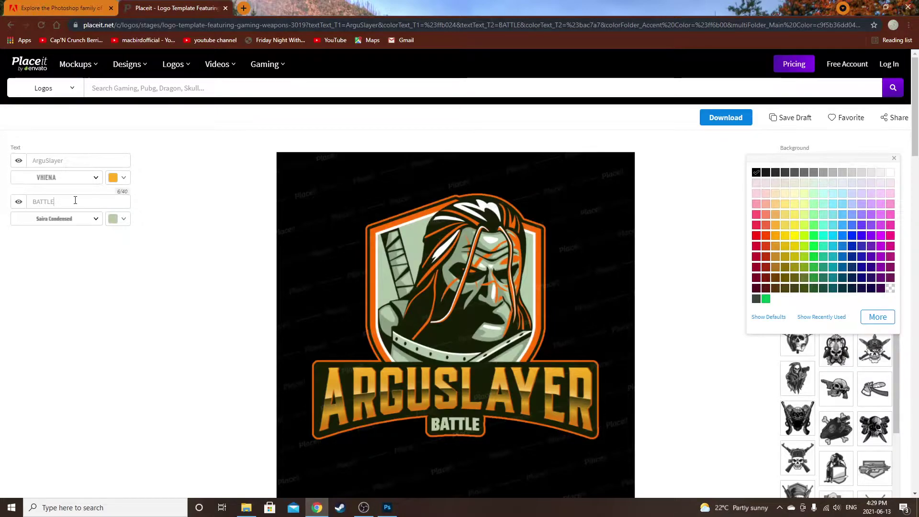
{"action": "left_click", "coordinate": [435, 376]}
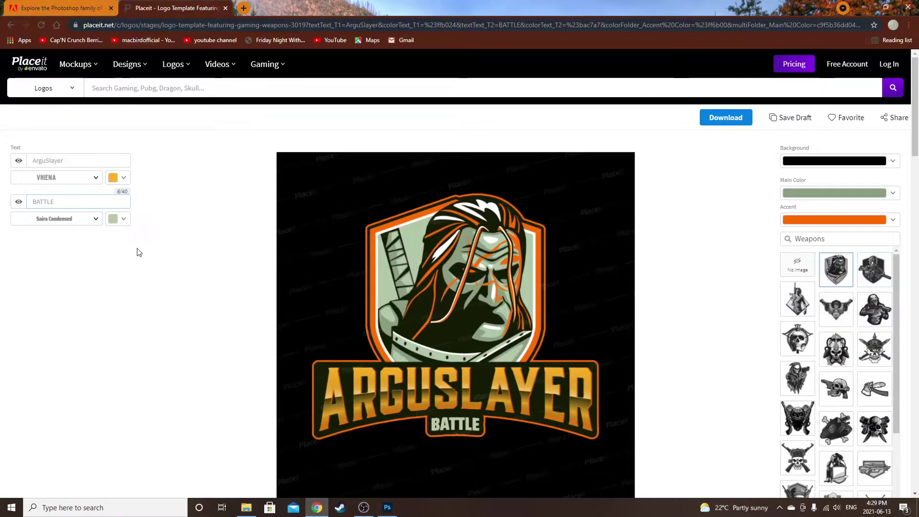
Delete the BATTLE tagline and make the ArguSlayer lettering red.
{"action": "key", "text": "BackSpace"}
{"action": "key", "text": "BackSpace"}
{"action": "key", "text": "BackSpace"}
{"action": "key", "text": "BackSpace"}
{"action": "key", "text": "BackSpace"}
{"action": "key", "text": "BackSpace"}
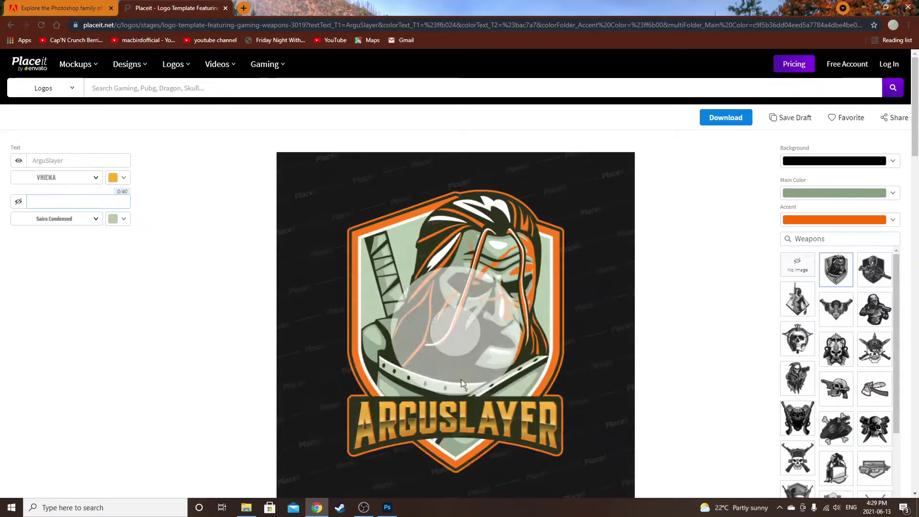
{"action": "scroll", "coordinate": [620, 300], "scroll_direction": "down", "scroll_amount": 1}
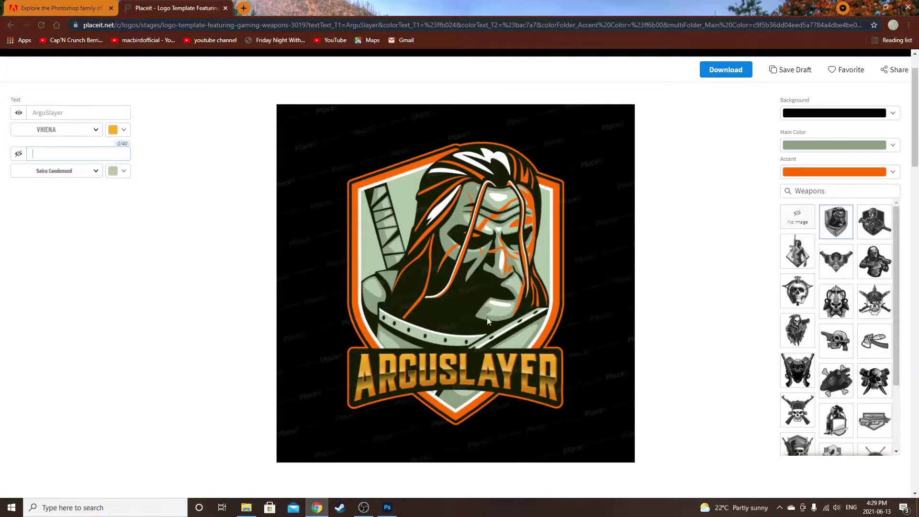
{"action": "left_click", "coordinate": [123, 131]}
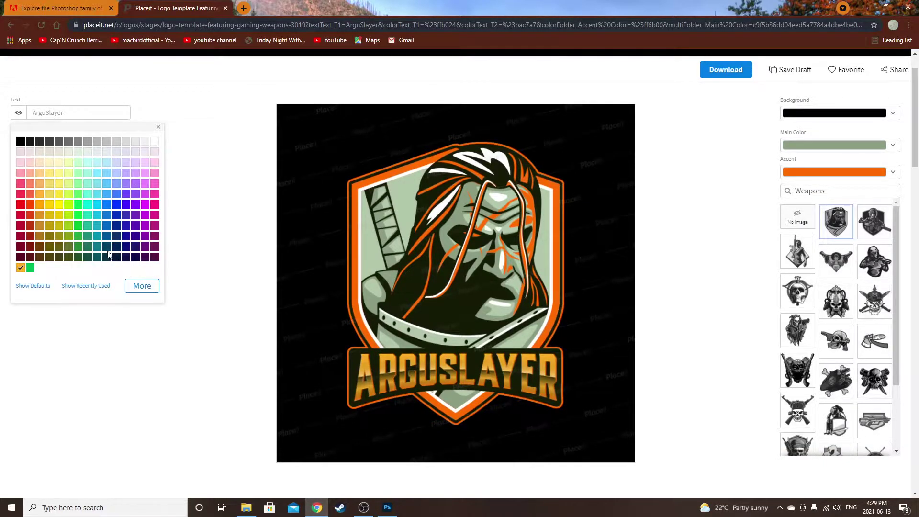
{"action": "left_click", "coordinate": [20, 205]}
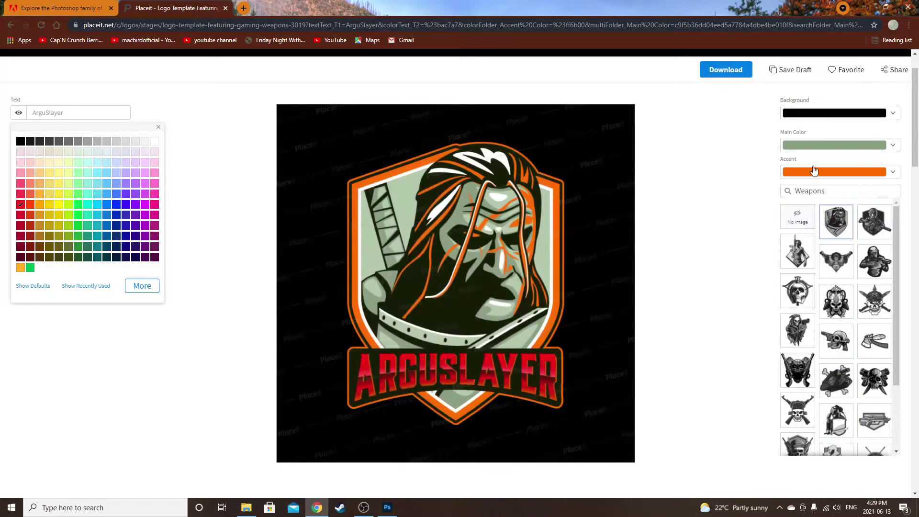
Set the accent colour to red and the main colour to white.
{"action": "left_click", "coordinate": [819, 175]}
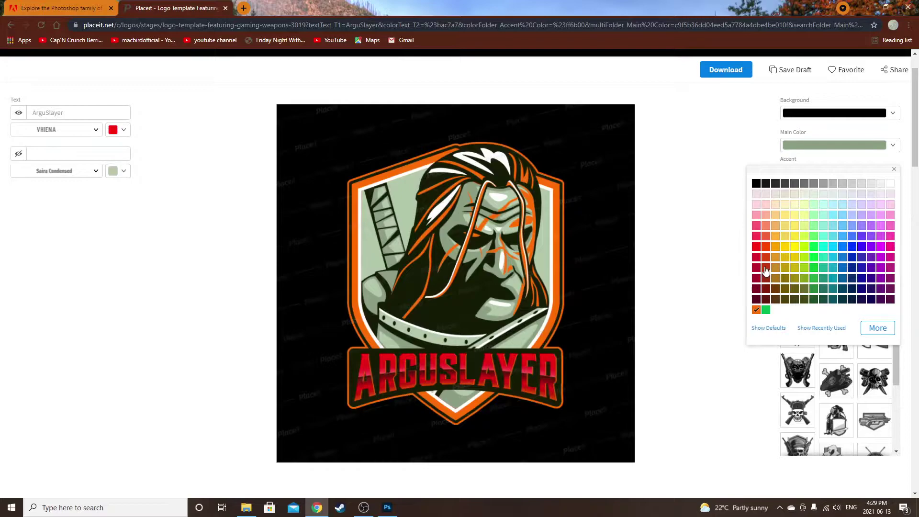
{"action": "left_click", "coordinate": [756, 248]}
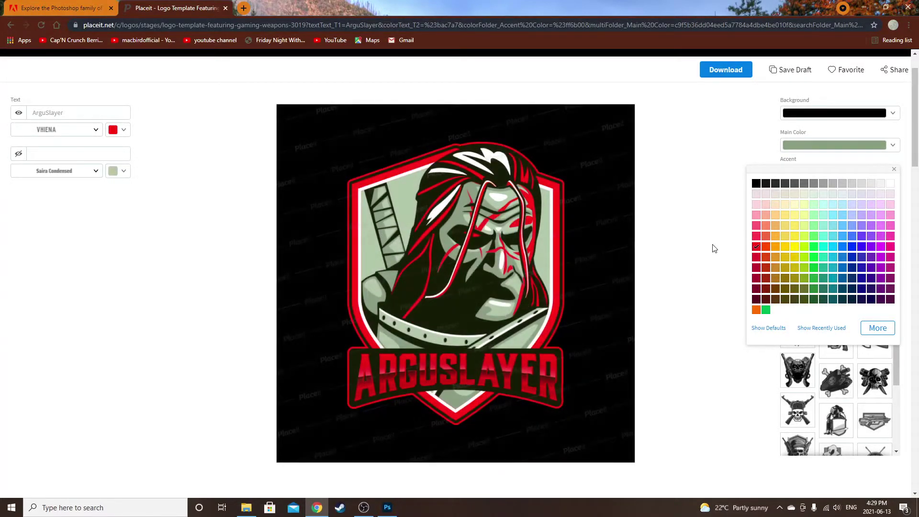
{"action": "left_click", "coordinate": [718, 245]}
{"action": "left_click", "coordinate": [869, 145]}
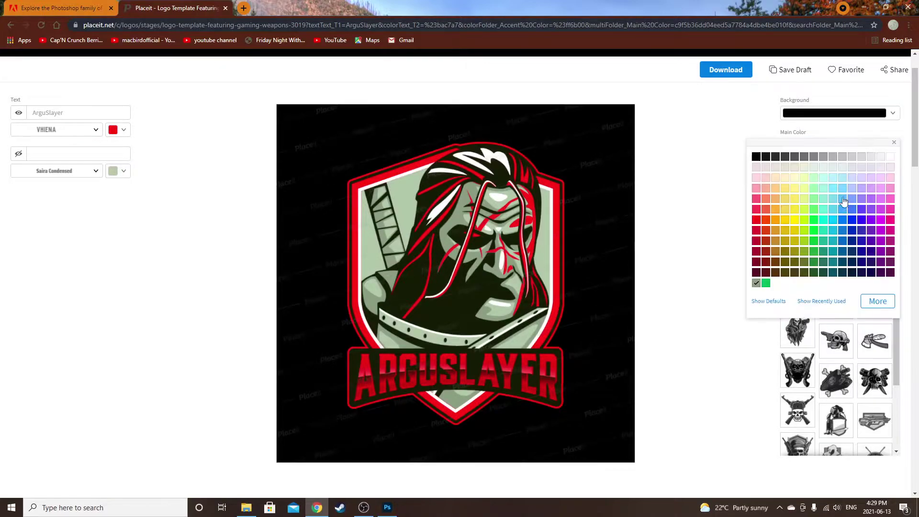
{"action": "left_click", "coordinate": [890, 158]}
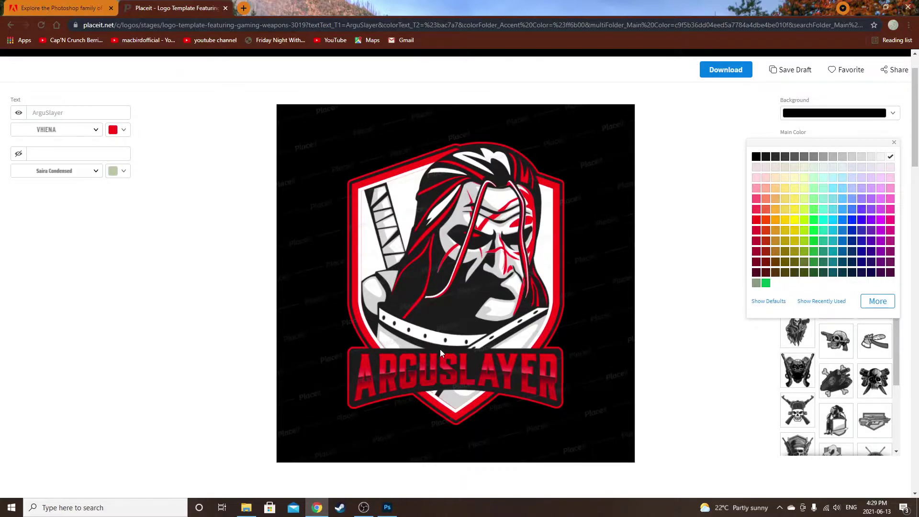
{"action": "left_click", "coordinate": [680, 335]}
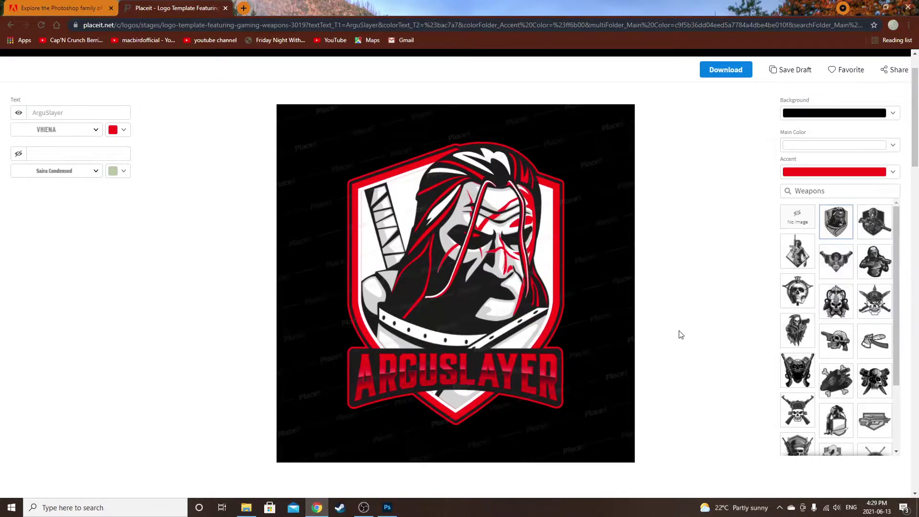
Return to the Placeit editor tab and scroll until the whole ArguSlayer logo is visible.
{"action": "left_click", "coordinate": [79, 5]}
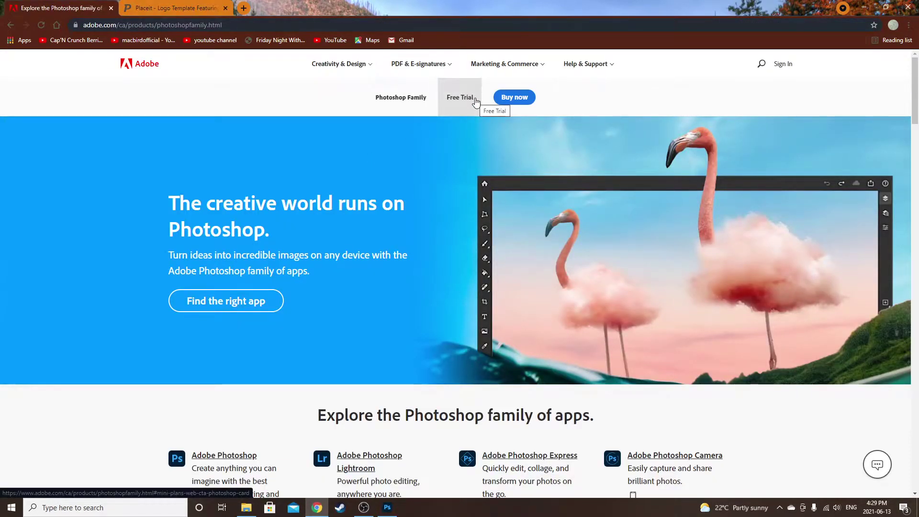
{"action": "left_click", "coordinate": [162, 8]}
{"action": "scroll", "coordinate": [258, 272], "scroll_direction": "up", "scroll_amount": 1}
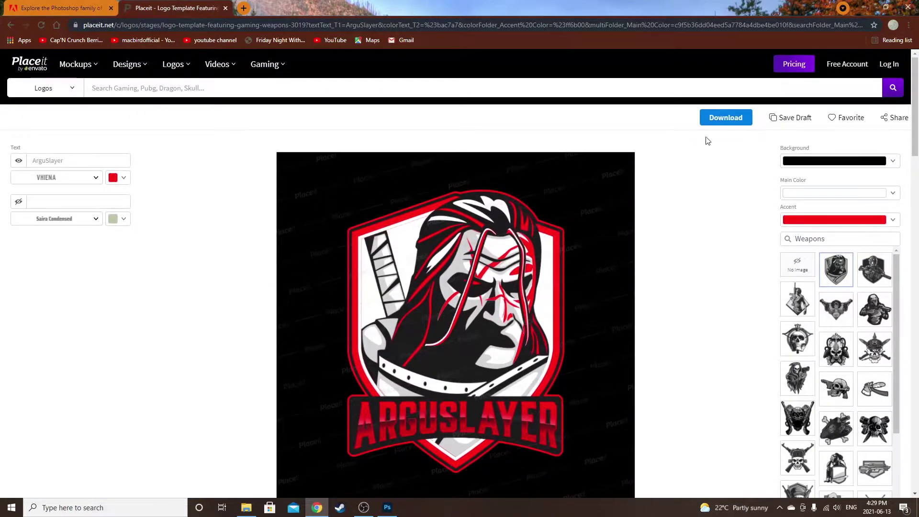
{"action": "scroll", "coordinate": [570, 270], "scroll_direction": "down", "scroll_amount": 1}
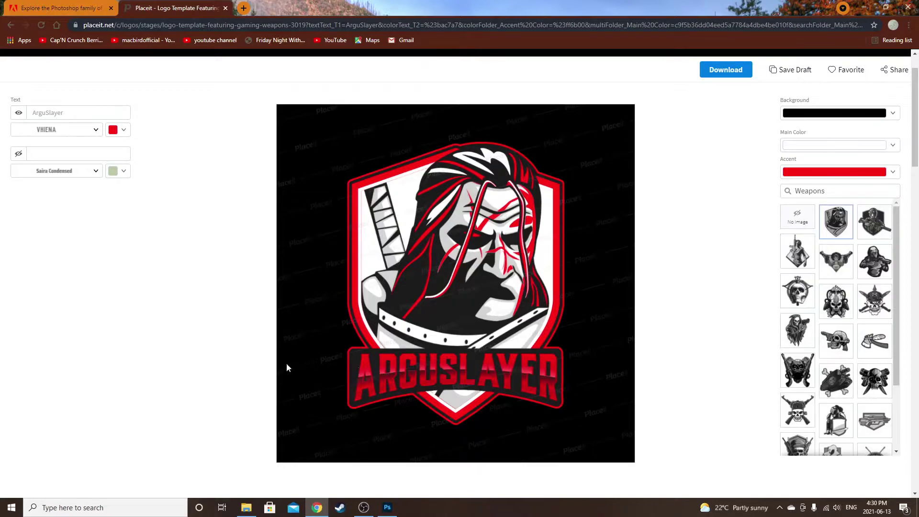
Find Snipping Tool by searching 'screenshot', closing the false-start snip windows.
{"action": "left_click", "coordinate": [82, 508]}
{"action": "type", "text": "s"}
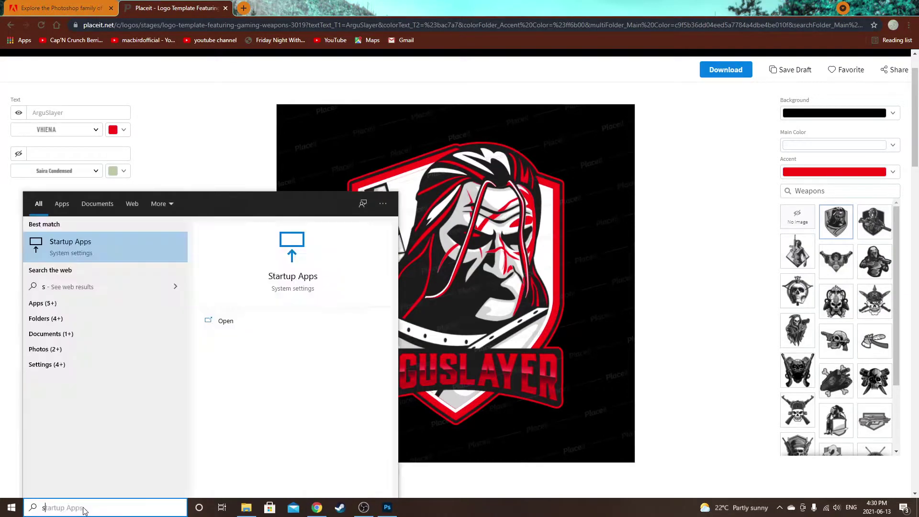
{"action": "type", "text": "creenshot"}
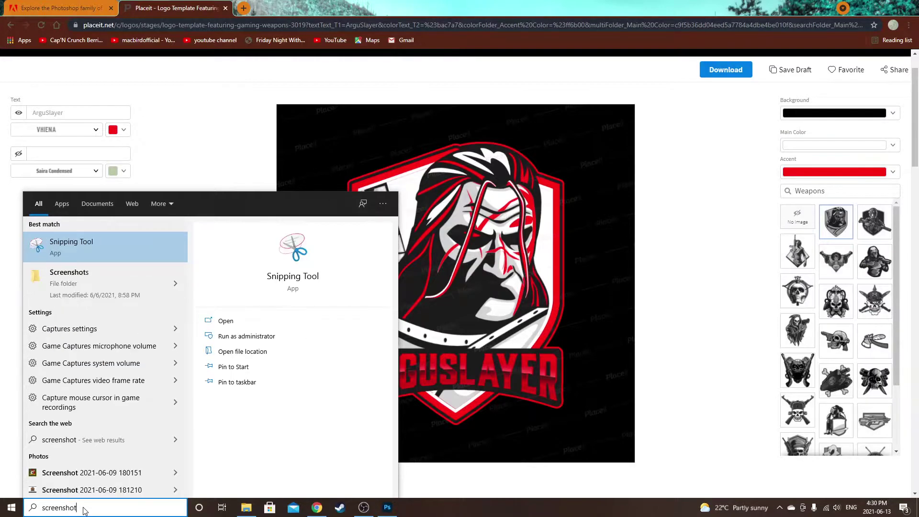
{"action": "left_click", "coordinate": [125, 246]}
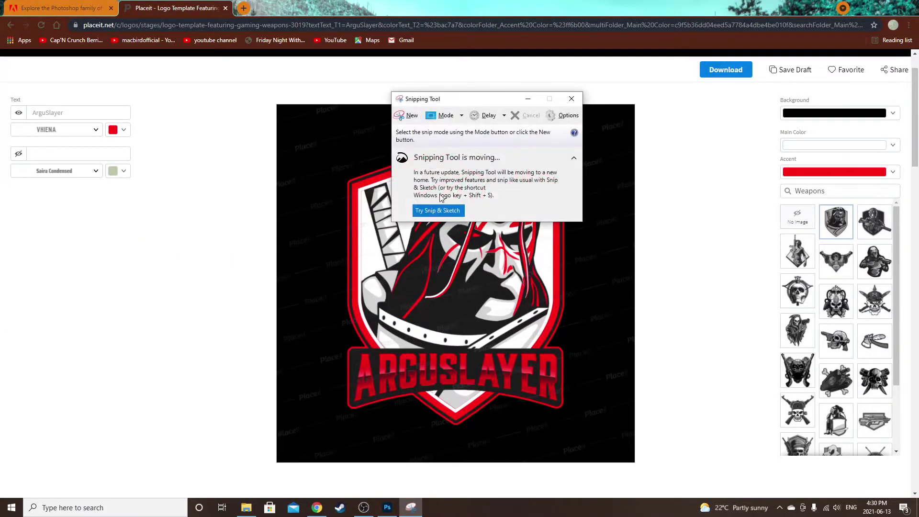
{"action": "left_click", "coordinate": [454, 213]}
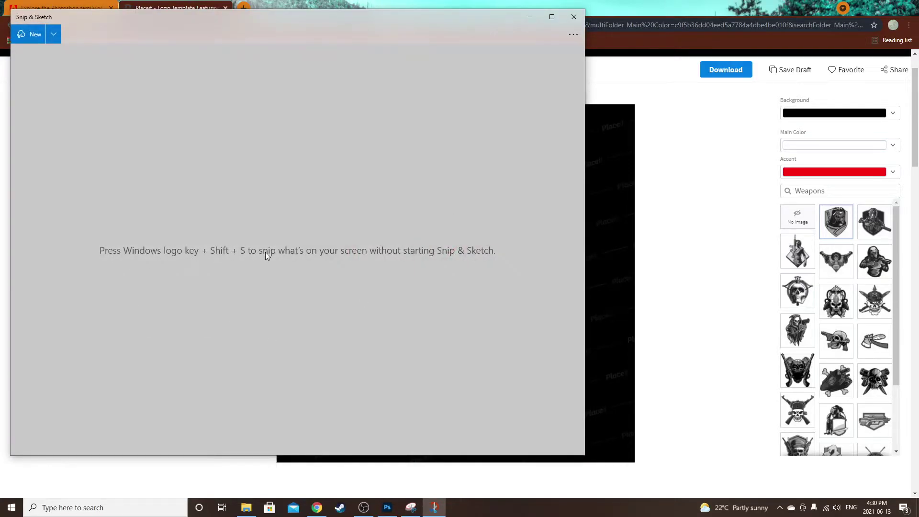
{"action": "left_click", "coordinate": [572, 17]}
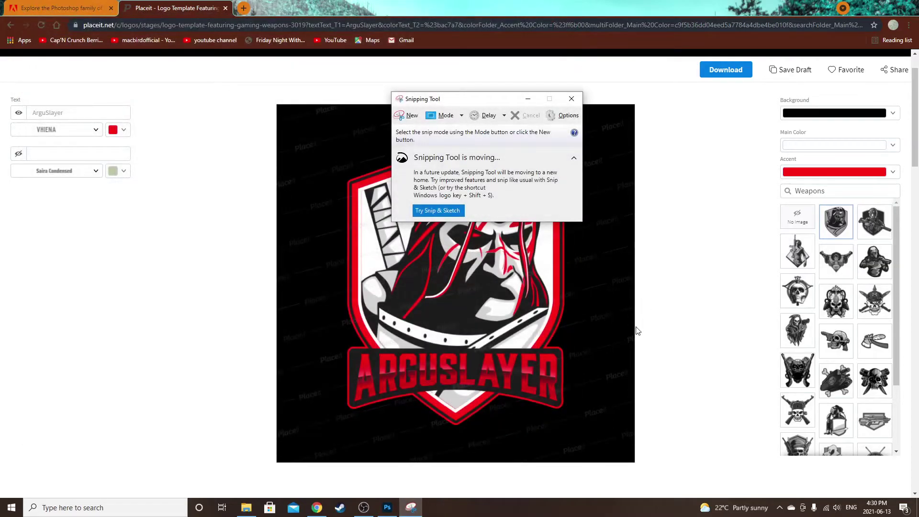
{"action": "double_click", "coordinate": [636, 330]}
{"action": "key", "text": "super+shift+s"}
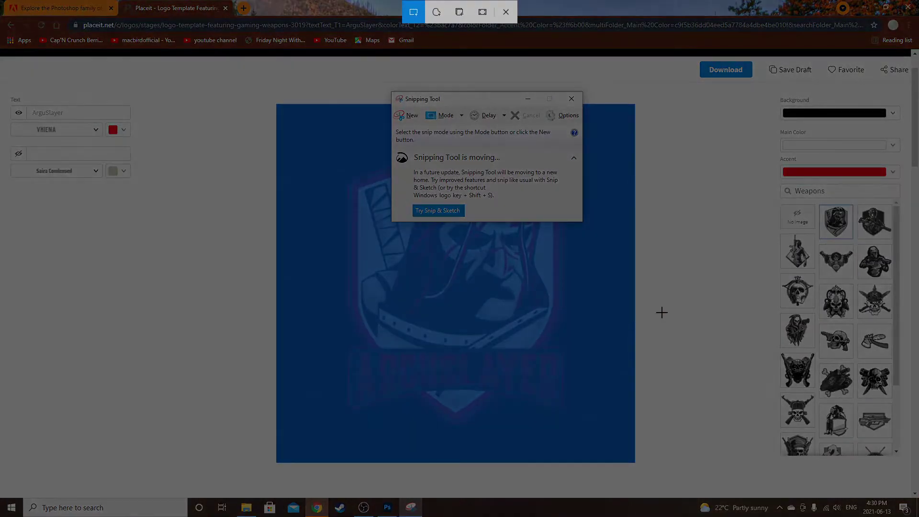
{"action": "left_click", "coordinate": [506, 15]}
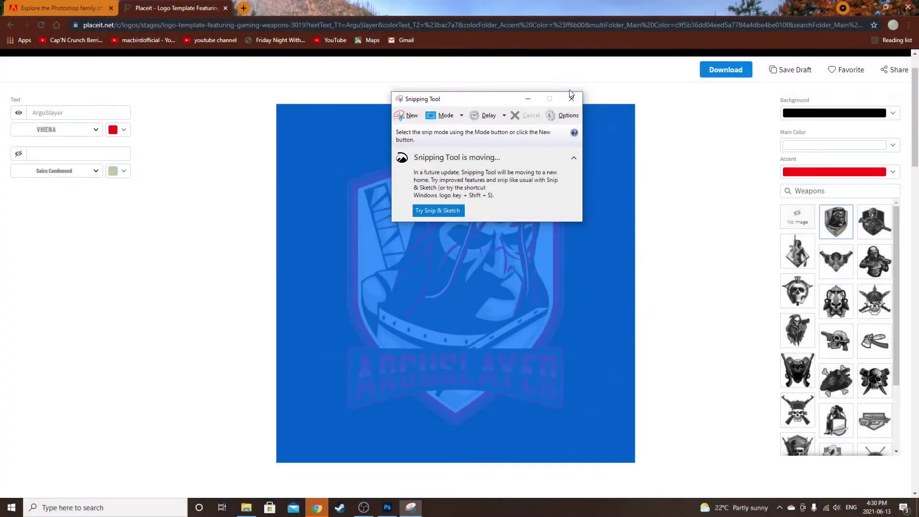
{"action": "left_click", "coordinate": [571, 98]}
{"action": "left_click", "coordinate": [236, 201]}
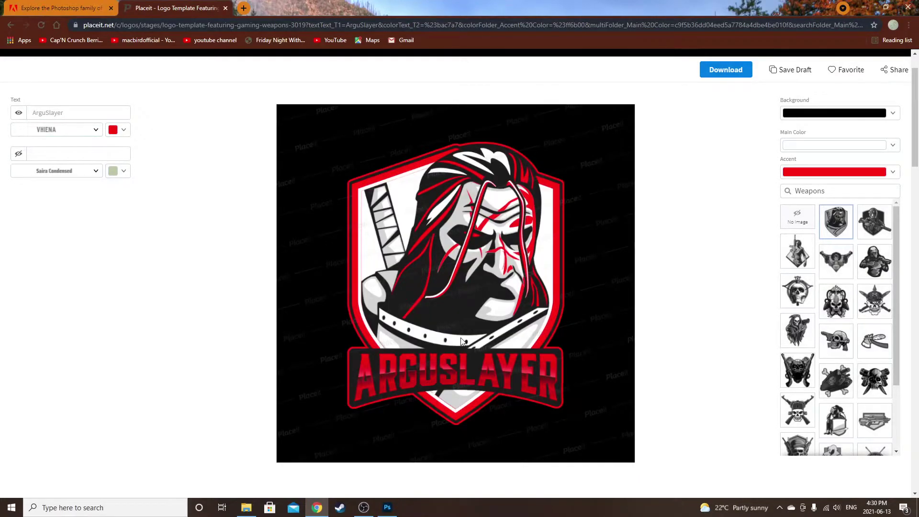
Snip the whole ArguSlayer logo square and save it as a PNG.
{"action": "key", "text": "super+shift+s"}
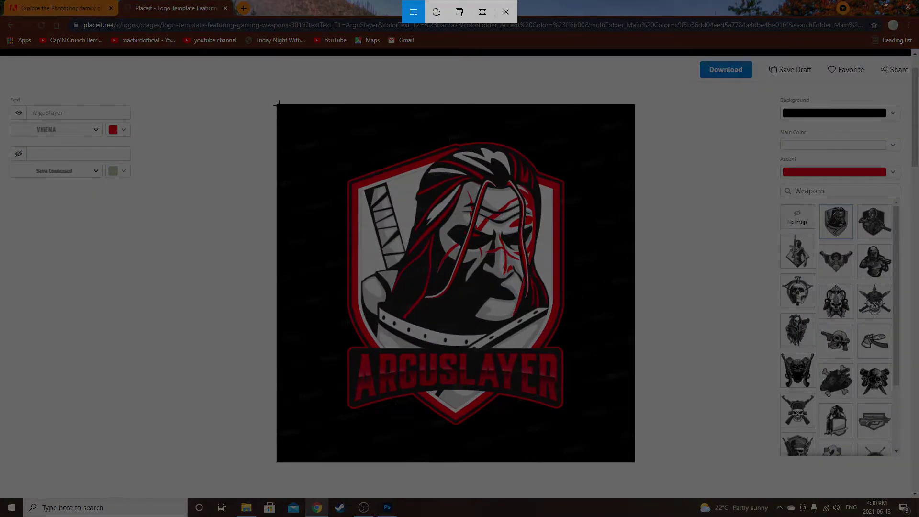
{"action": "mouse_move", "coordinate": [278, 105]}
{"action": "left_mouse_down"}
{"action": "mouse_move", "coordinate": [457, 322]}
{"action": "mouse_move", "coordinate": [584, 406]}
{"action": "mouse_move", "coordinate": [632, 457]}
{"action": "left_mouse_up"}
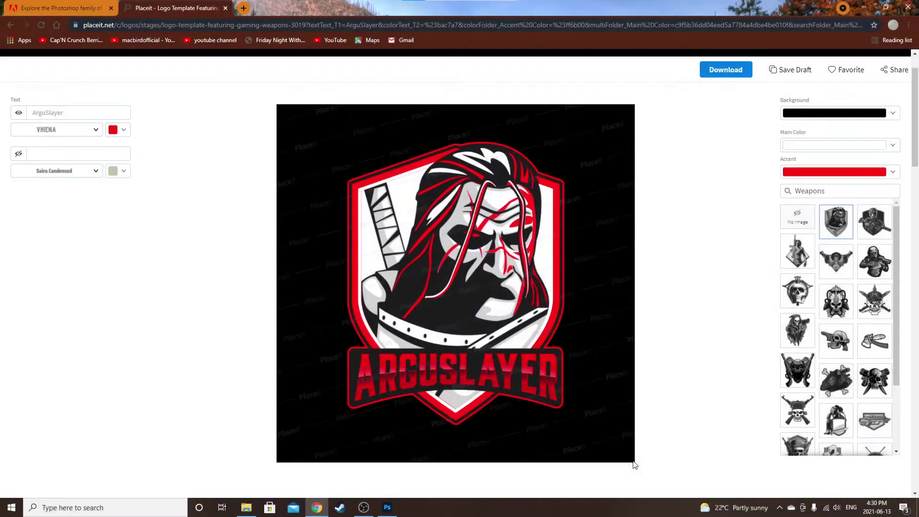
{"action": "left_click", "coordinate": [864, 7]}
{"action": "left_click", "coordinate": [837, 433]}
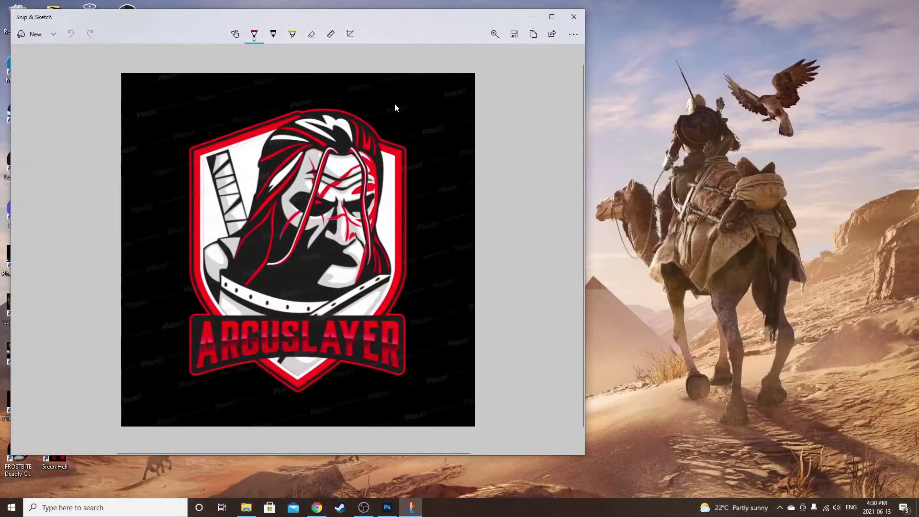
{"action": "left_click", "coordinate": [515, 34]}
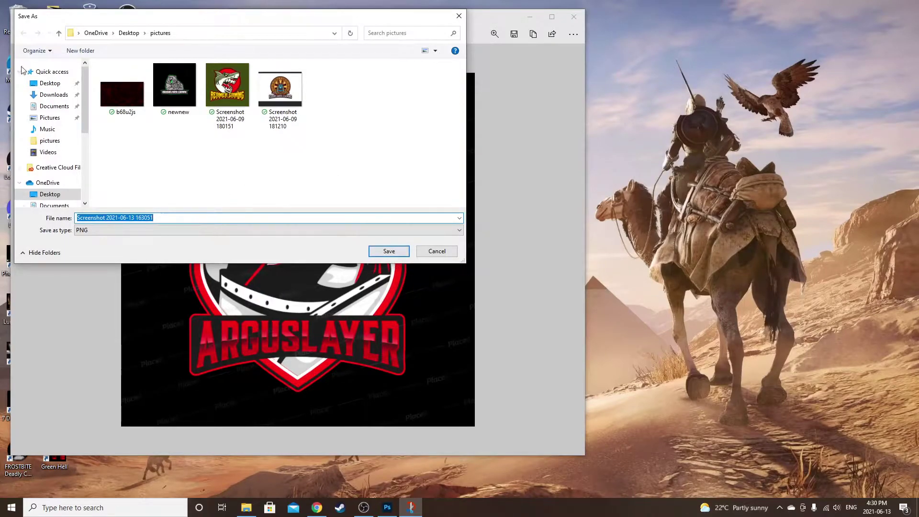
{"action": "left_click", "coordinate": [389, 252]}
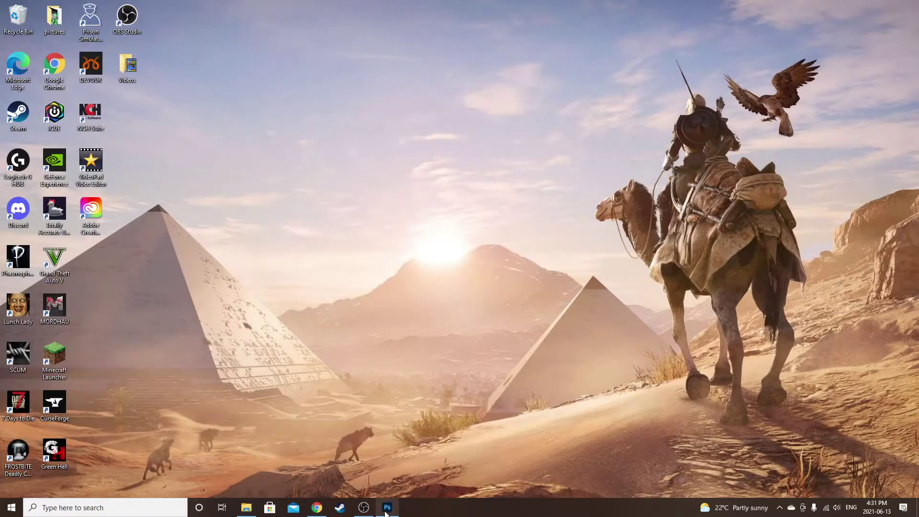
Create a new 1920 × 1080 px document from File > New.
{"action": "left_click", "coordinate": [387, 508]}
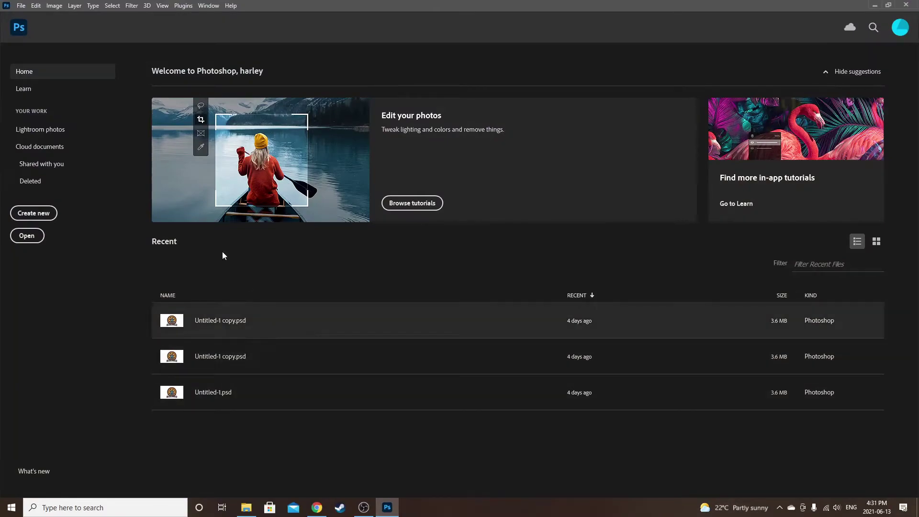
{"action": "left_click", "coordinate": [21, 5]}
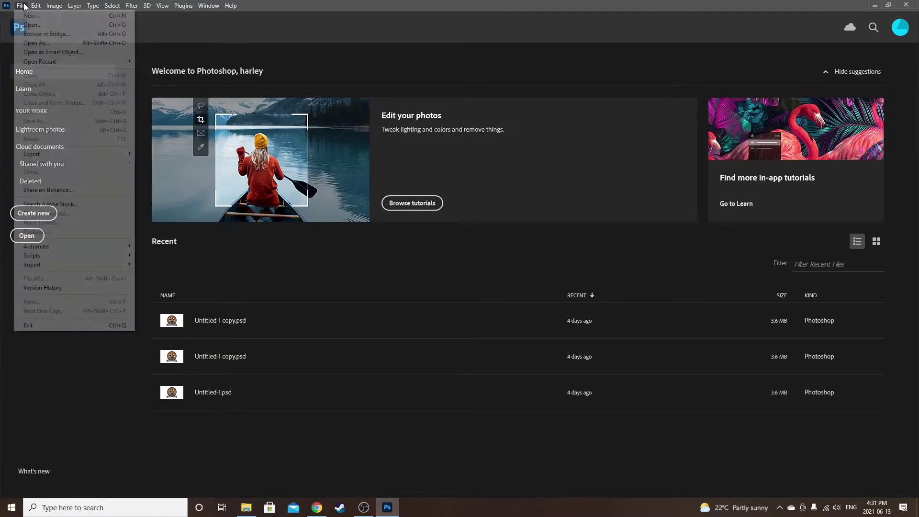
{"action": "left_click", "coordinate": [32, 15]}
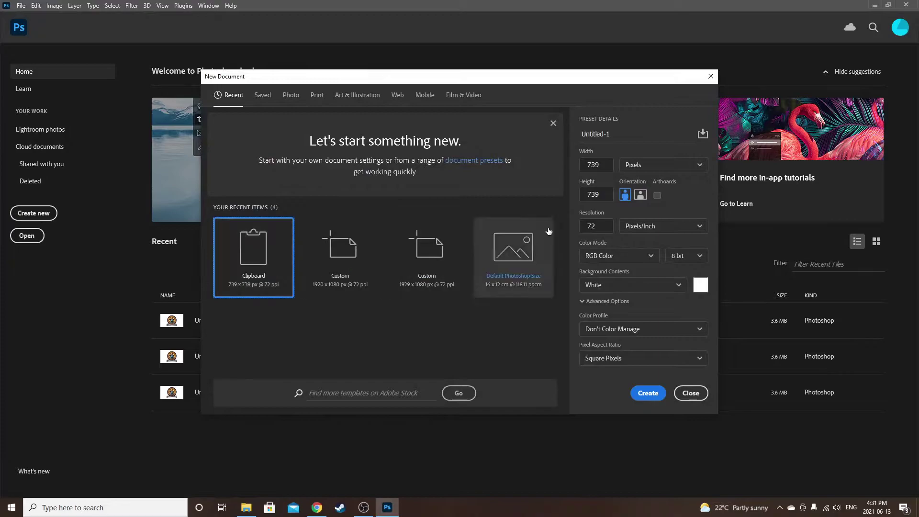
{"action": "left_click", "coordinate": [602, 165]}
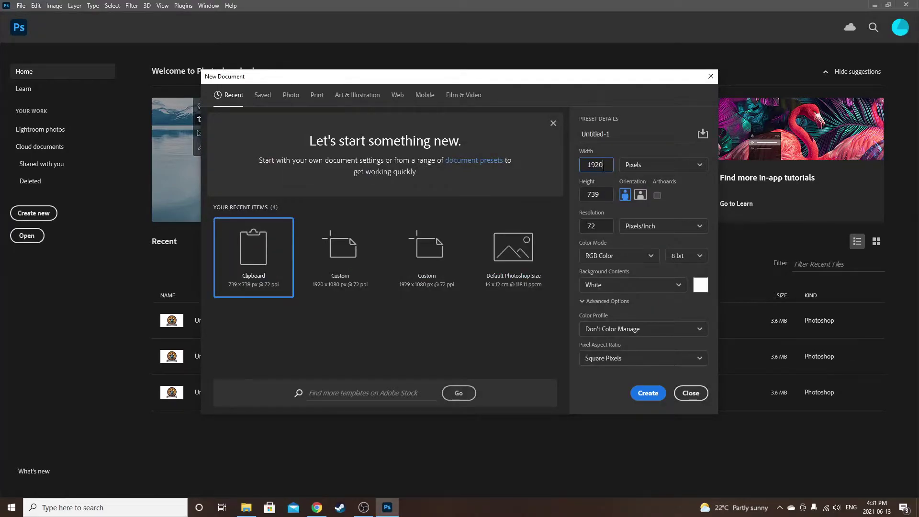
{"action": "left_click", "coordinate": [606, 195]}
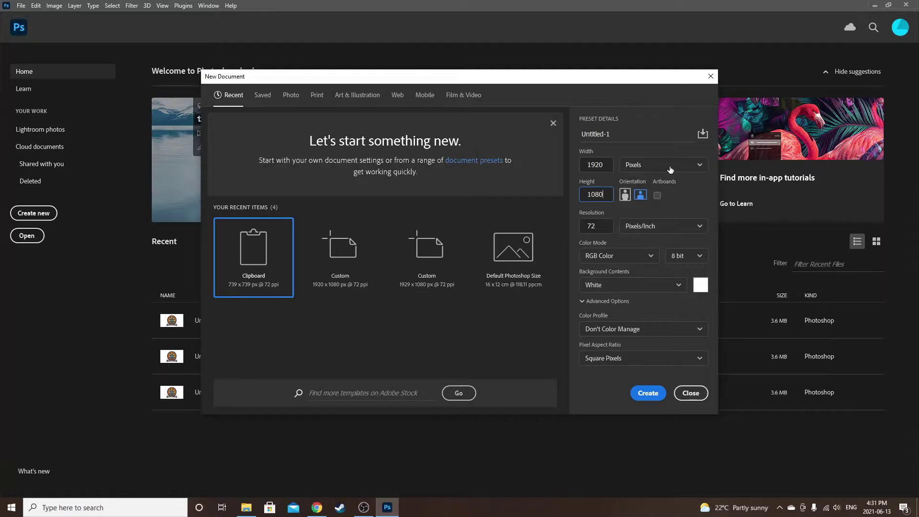
{"action": "left_click", "coordinate": [648, 393]}
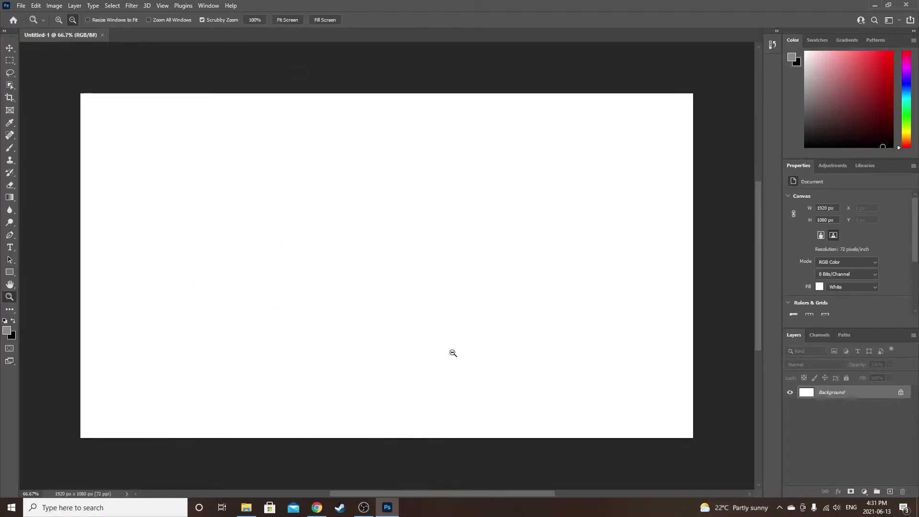
Place the saved logo screenshot on the canvas with File > Place Linked.
{"action": "left_click", "coordinate": [21, 5]}
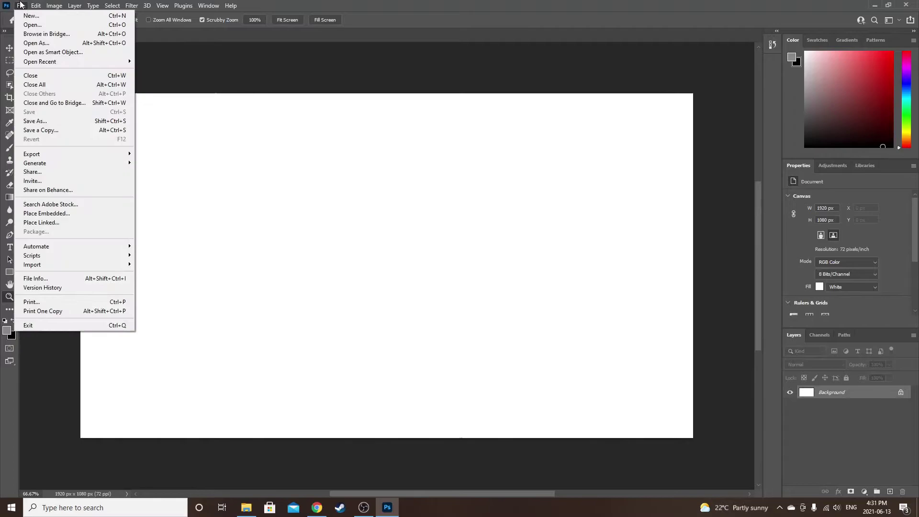
{"action": "left_click", "coordinate": [51, 222]}
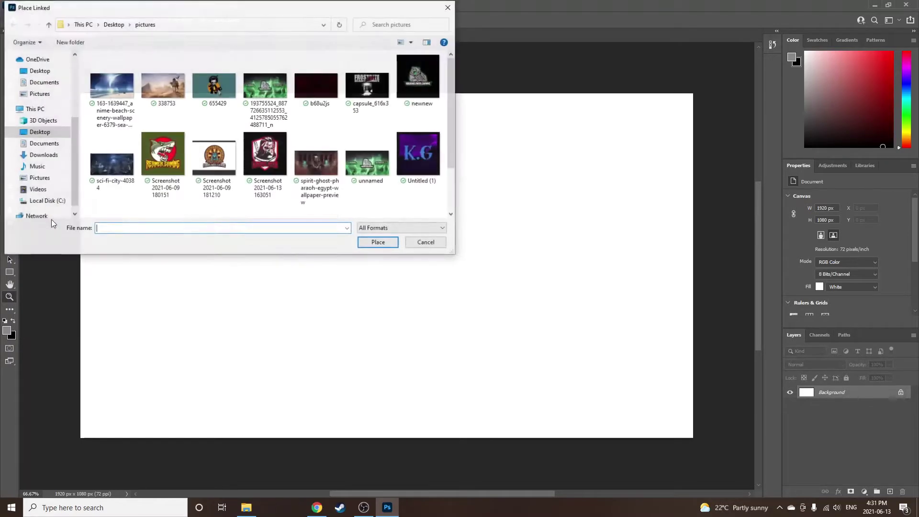
{"action": "scroll", "coordinate": [164, 147], "scroll_direction": "down", "scroll_amount": 1}
{"action": "scroll", "coordinate": [163, 150], "scroll_direction": "up", "scroll_amount": 1}
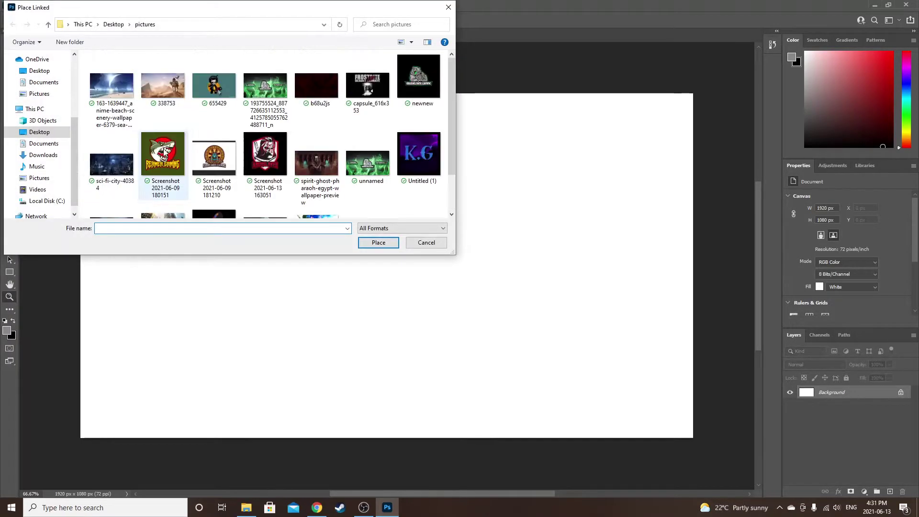
{"action": "double_click", "coordinate": [262, 153]}
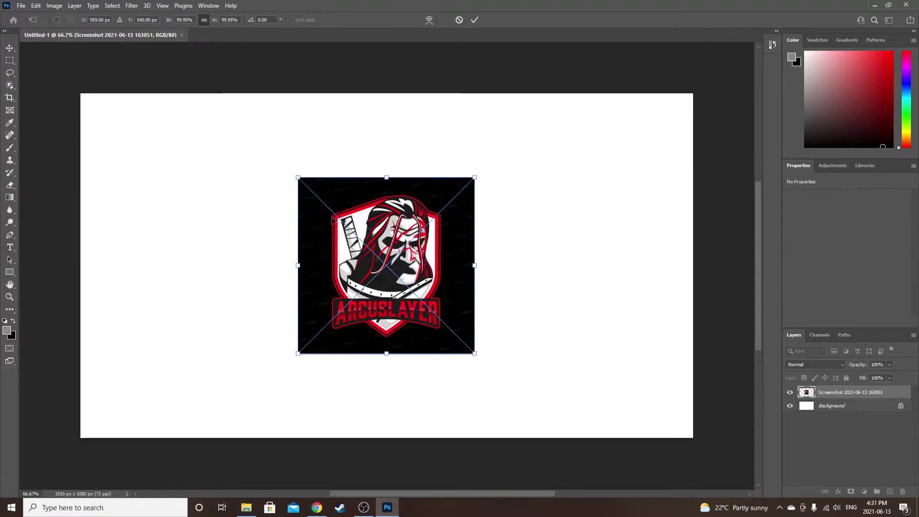
Scale the logo to fill the 1080 px canvas height and centre it horizontally.
{"action": "left_click_drag", "start_coordinate": [333, 219], "coordinate": [116, 135]}
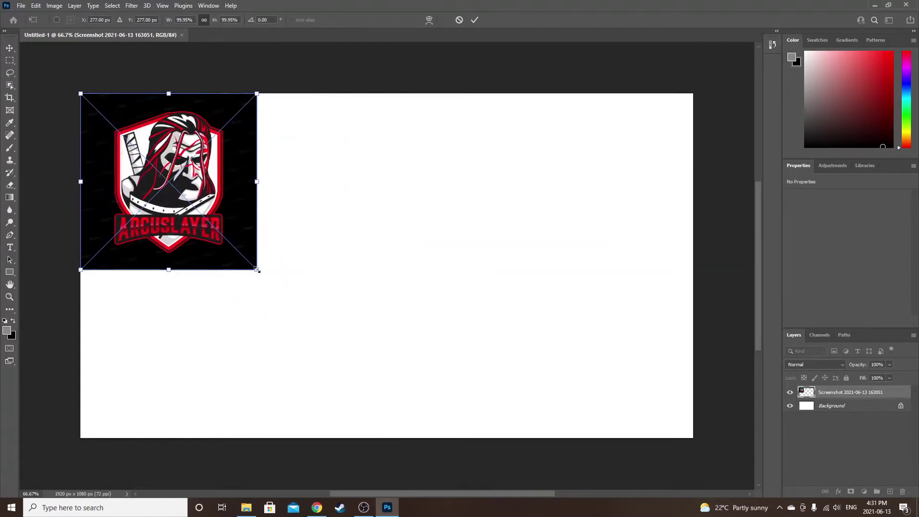
{"action": "left_click_drag", "start_coordinate": [256, 270], "coordinate": [425, 429]}
{"action": "left_click_drag", "start_coordinate": [223, 287], "coordinate": [355, 287]}
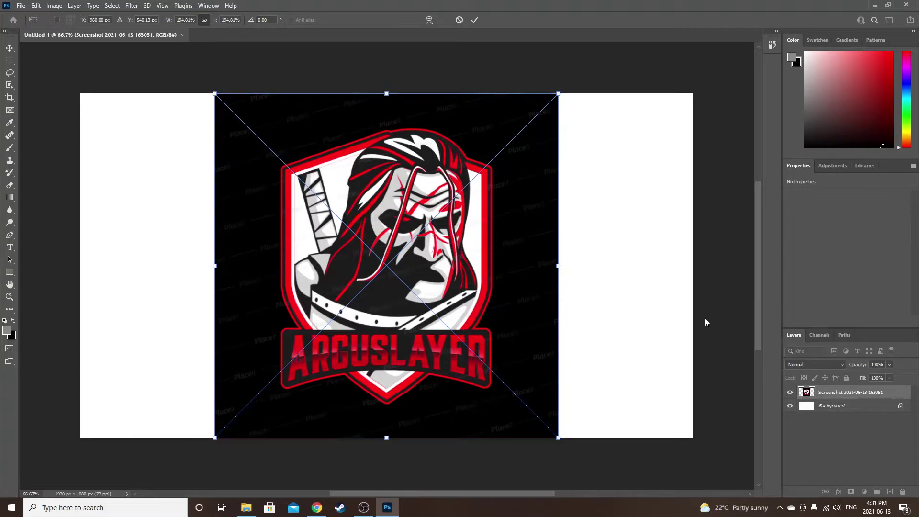
{"action": "key", "text": "Return"}
{"action": "key", "text": "z"}
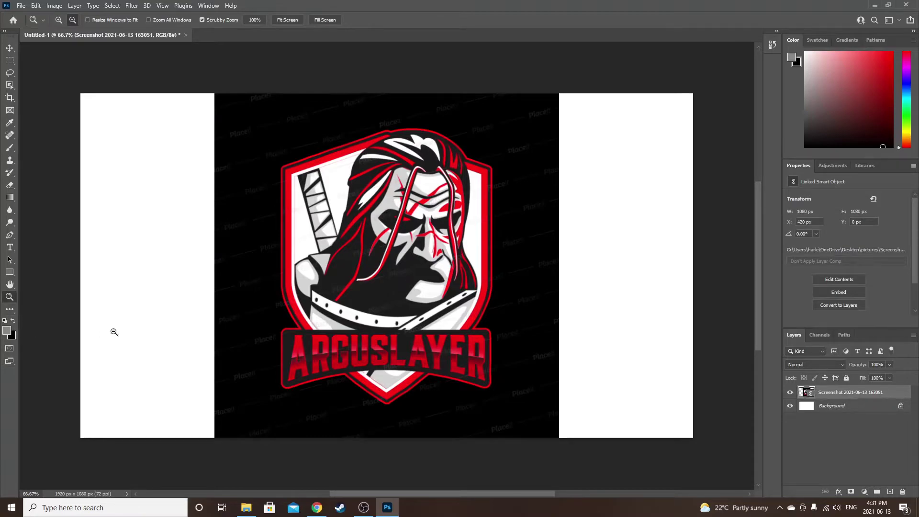
Rasterize the logo layer so the Brush tool can paint on it.
{"action": "key", "text": "b"}
{"action": "left_click", "coordinate": [282, 307]}
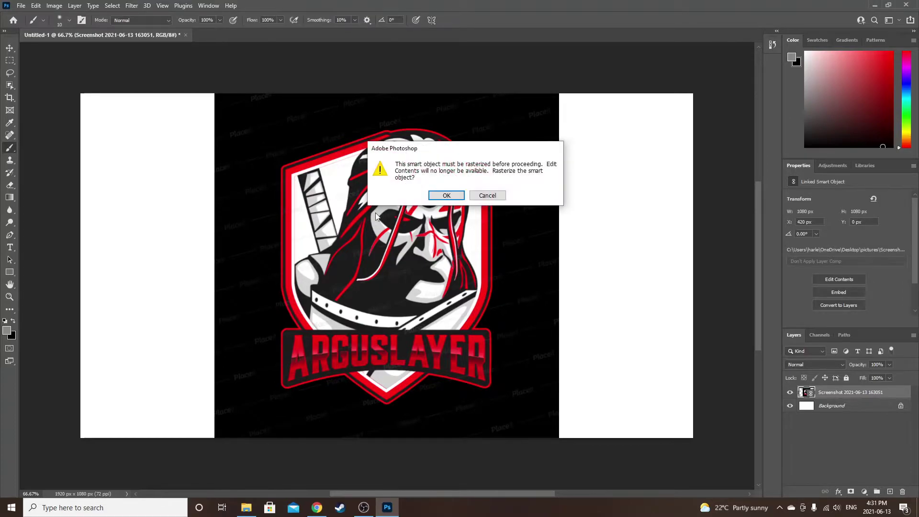
{"action": "left_click", "coordinate": [446, 195]}
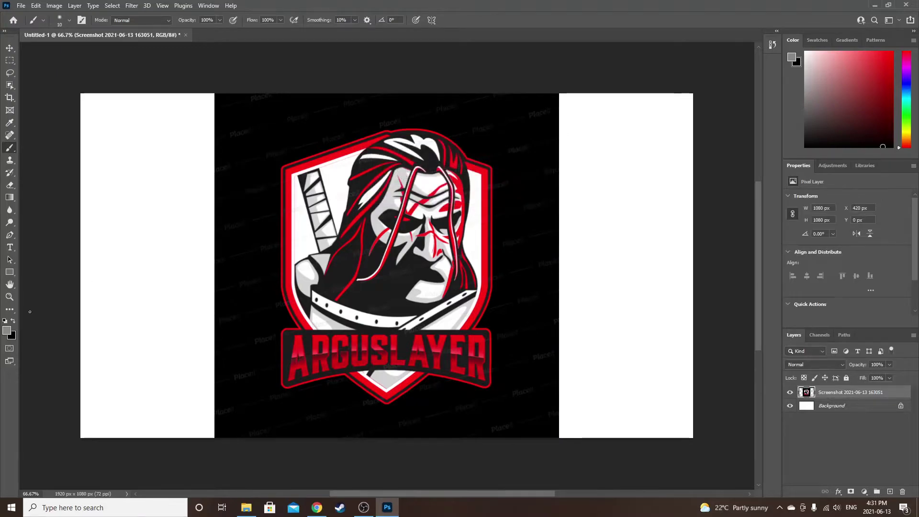
Sample pure black from the logo background as the foreground colour.
{"action": "left_click", "coordinate": [7, 331]}
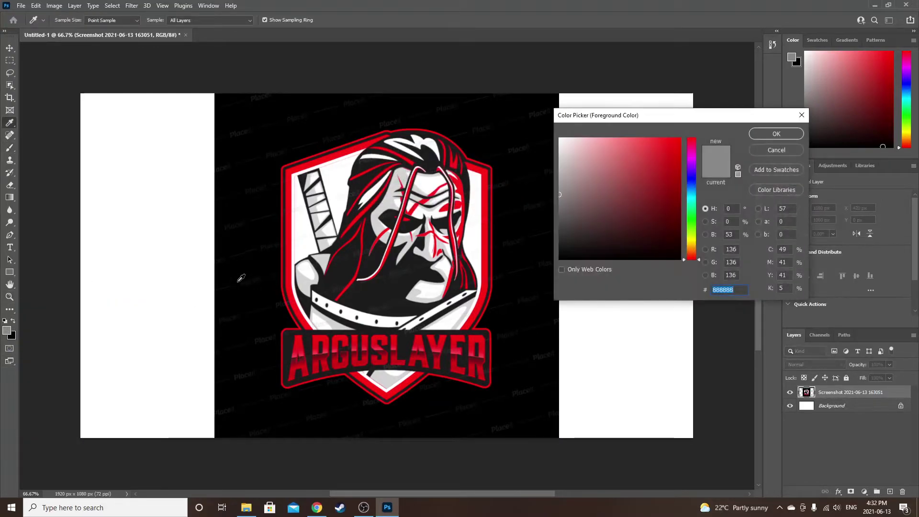
{"action": "left_click", "coordinate": [251, 296]}
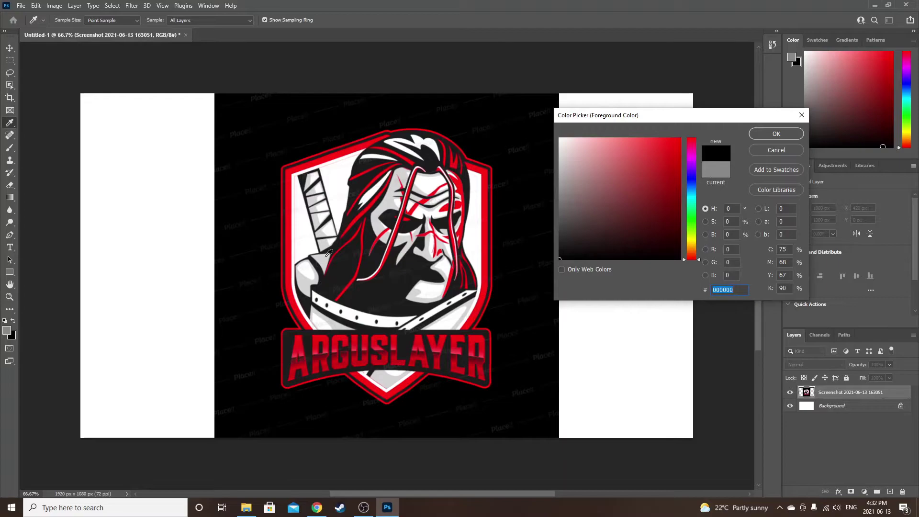
{"action": "left_click", "coordinate": [290, 260]}
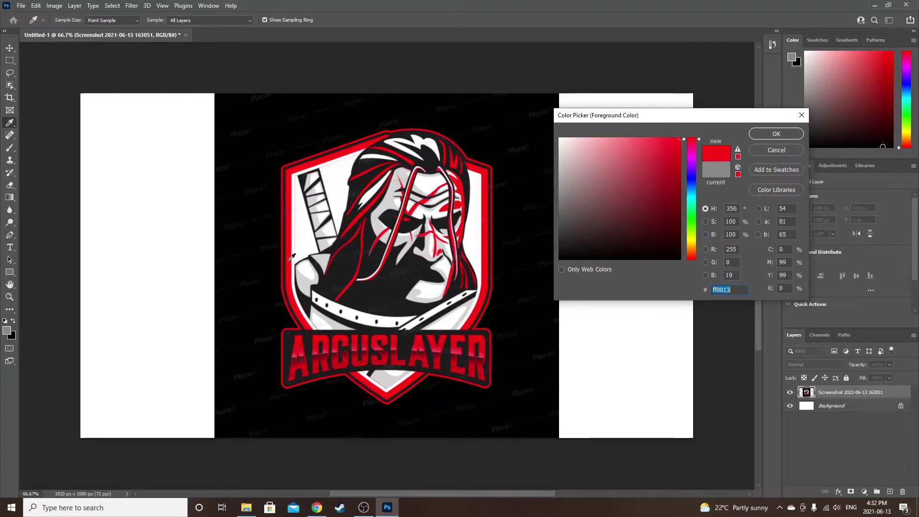
{"action": "left_click", "coordinate": [427, 271]}
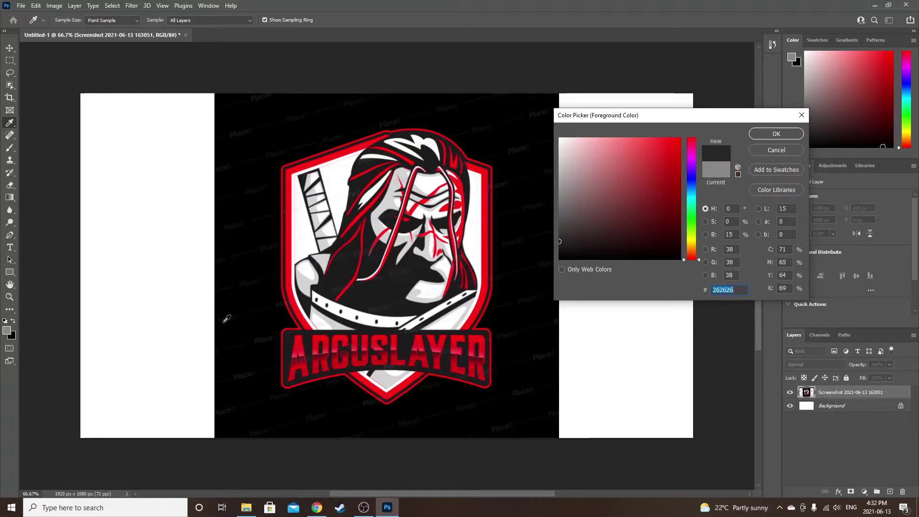
{"action": "left_click", "coordinate": [257, 324]}
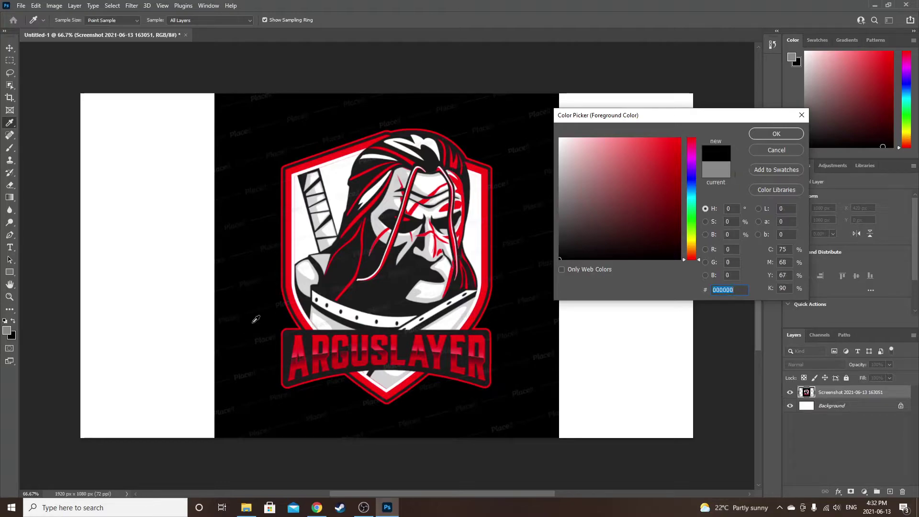
{"action": "left_click", "coordinate": [776, 134]}
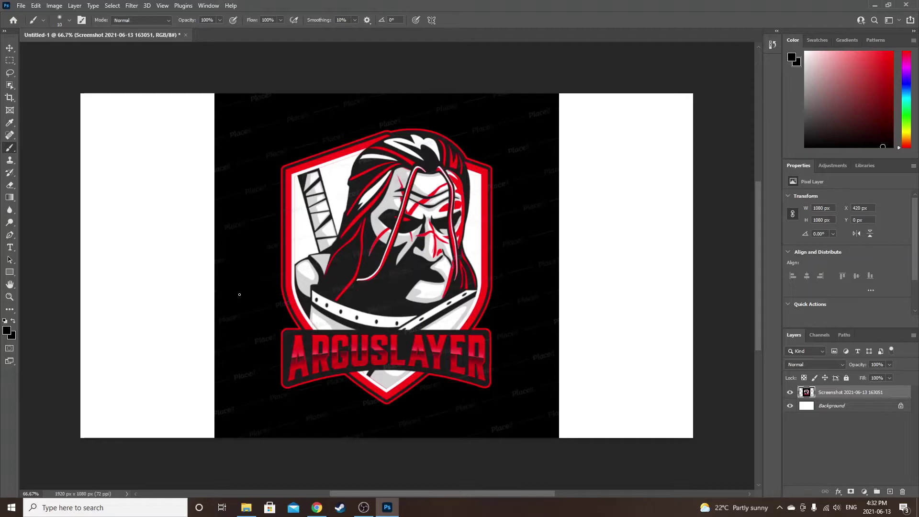
Enlarge the brush and paint the left edge, undoing the unwanted strokes.
{"action": "key", "text": "bracketright"}
{"action": "key", "text": "bracketright"}
{"action": "key", "text": "bracketright"}
{"action": "key", "text": "bracketright"}
{"action": "key", "text": "bracketright"}
{"action": "key", "text": "bracketright"}
{"action": "key", "text": "bracketright"}
{"action": "key", "text": "bracketright"}
{"action": "key", "text": "bracketright"}
{"action": "key", "text": "bracketright"}
{"action": "mouse_move", "coordinate": [254, 115]}
{"action": "left_mouse_down"}
{"action": "mouse_move", "coordinate": [225, 121]}
{"action": "mouse_move", "coordinate": [213, 215]}
{"action": "mouse_move", "coordinate": [213, 325]}
{"action": "mouse_move", "coordinate": [226, 386]}
{"action": "mouse_move", "coordinate": [261, 352]}
{"action": "mouse_move", "coordinate": [234, 355]}
{"action": "mouse_move", "coordinate": [236, 375]}
{"action": "mouse_move", "coordinate": [227, 361]}
{"action": "mouse_move", "coordinate": [248, 428]}
{"action": "mouse_move", "coordinate": [476, 433]}
{"action": "mouse_move", "coordinate": [468, 424]}
{"action": "mouse_move", "coordinate": [520, 438]}
{"action": "mouse_move", "coordinate": [555, 419]}
{"action": "mouse_move", "coordinate": [533, 366]}
{"action": "mouse_move", "coordinate": [534, 385]}
{"action": "mouse_move", "coordinate": [518, 391]}
{"action": "mouse_move", "coordinate": [522, 252]}
{"action": "mouse_move", "coordinate": [529, 304]}
{"action": "mouse_move", "coordinate": [546, 313]}
{"action": "mouse_move", "coordinate": [550, 289]}
{"action": "mouse_move", "coordinate": [546, 127]}
{"action": "mouse_move", "coordinate": [533, 149]}
{"action": "mouse_move", "coordinate": [470, 122]}
{"action": "mouse_move", "coordinate": [494, 136]}
{"action": "mouse_move", "coordinate": [494, 113]}
{"action": "mouse_move", "coordinate": [508, 117]}
{"action": "mouse_move", "coordinate": [514, 106]}
{"action": "mouse_move", "coordinate": [398, 97]}
{"action": "mouse_move", "coordinate": [417, 102]}
{"action": "mouse_move", "coordinate": [331, 108]}
{"action": "mouse_move", "coordinate": [345, 127]}
{"action": "mouse_move", "coordinate": [251, 153]}
{"action": "mouse_move", "coordinate": [339, 121]}
{"action": "mouse_move", "coordinate": [335, 130]}
{"action": "mouse_move", "coordinate": [379, 120]}
{"action": "mouse_move", "coordinate": [242, 128]}
{"action": "mouse_move", "coordinate": [230, 92]}
{"action": "mouse_move", "coordinate": [251, 108]}
{"action": "mouse_move", "coordinate": [269, 196]}
{"action": "mouse_move", "coordinate": [247, 178]}
{"action": "mouse_move", "coordinate": [269, 193]}
{"action": "mouse_move", "coordinate": [263, 178]}
{"action": "mouse_move", "coordinate": [249, 228]}
{"action": "left_mouse_up"}
{"action": "left_click", "coordinate": [37, 10]}
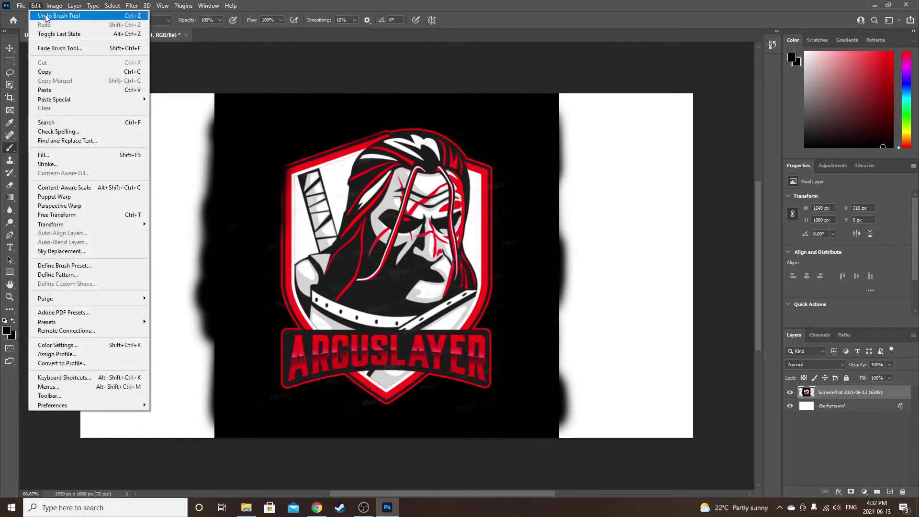
{"action": "left_click", "coordinate": [42, 13]}
Paint black over the watermarks along the left, bottom and right of the background.
{"action": "mouse_move", "coordinate": [221, 106]}
{"action": "left_mouse_down"}
{"action": "mouse_move", "coordinate": [208, 273]}
{"action": "mouse_move", "coordinate": [222, 253]}
{"action": "mouse_move", "coordinate": [234, 402]}
{"action": "left_mouse_up"}
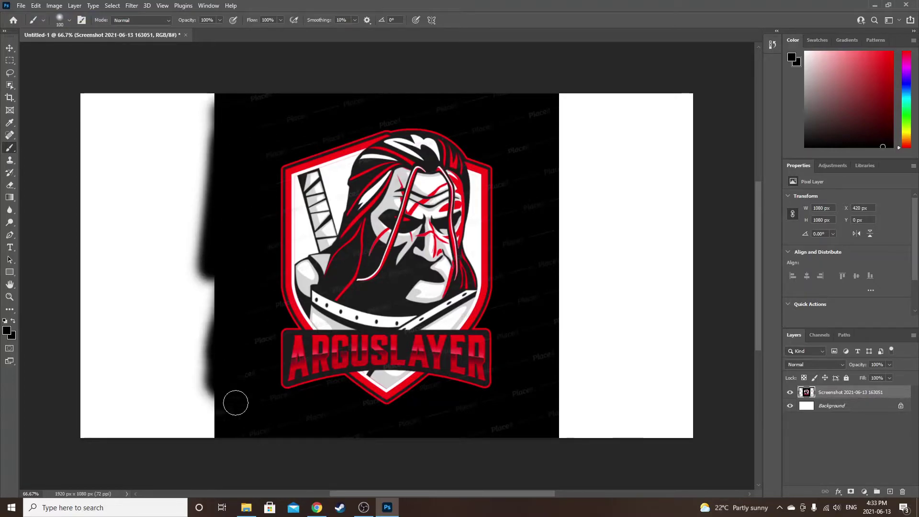
{"action": "mouse_move", "coordinate": [348, 422]}
{"action": "left_mouse_down"}
{"action": "mouse_move", "coordinate": [367, 431]}
{"action": "mouse_move", "coordinate": [533, 420]}
{"action": "mouse_move", "coordinate": [520, 403]}
{"action": "mouse_move", "coordinate": [529, 433]}
{"action": "mouse_move", "coordinate": [544, 413]}
{"action": "mouse_move", "coordinate": [542, 146]}
{"action": "mouse_move", "coordinate": [531, 260]}
{"action": "mouse_move", "coordinate": [524, 169]}
{"action": "mouse_move", "coordinate": [527, 325]}
{"action": "mouse_move", "coordinate": [539, 317]}
{"action": "mouse_move", "coordinate": [561, 264]}
{"action": "mouse_move", "coordinate": [537, 385]}
{"action": "left_mouse_up"}
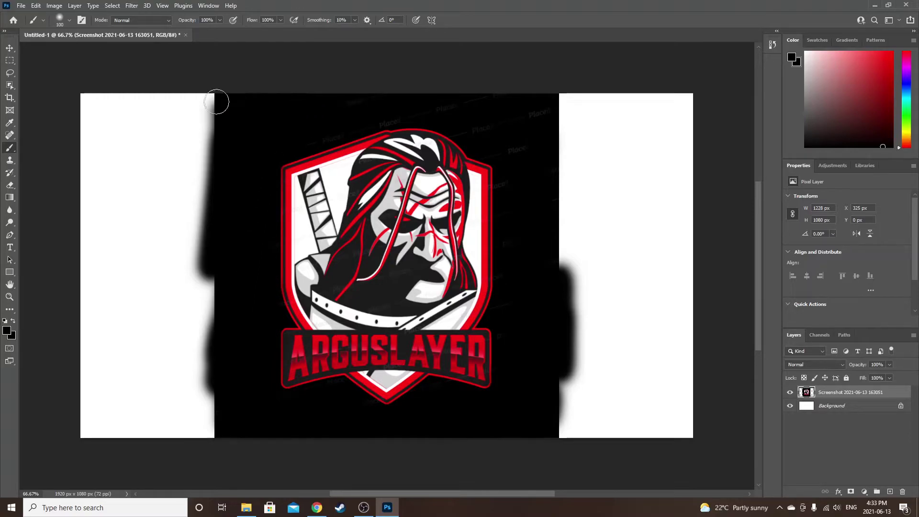
{"action": "mouse_move", "coordinate": [537, 102]}
{"action": "left_mouse_down"}
{"action": "mouse_move", "coordinate": [531, 157]}
{"action": "mouse_move", "coordinate": [505, 160]}
{"action": "mouse_move", "coordinate": [511, 337]}
{"action": "mouse_move", "coordinate": [535, 247]}
{"action": "mouse_move", "coordinate": [545, 286]}
{"action": "mouse_move", "coordinate": [521, 183]}
{"action": "mouse_move", "coordinate": [494, 137]}
{"action": "mouse_move", "coordinate": [475, 127]}
{"action": "mouse_move", "coordinate": [494, 129]}
{"action": "mouse_move", "coordinate": [542, 109]}
{"action": "mouse_move", "coordinate": [559, 155]}
{"action": "mouse_move", "coordinate": [270, 143]}
{"action": "mouse_move", "coordinate": [298, 139]}
{"action": "mouse_move", "coordinate": [262, 153]}
{"action": "mouse_move", "coordinate": [253, 315]}
{"action": "mouse_move", "coordinate": [271, 310]}
{"action": "mouse_move", "coordinate": [431, 411]}
{"action": "mouse_move", "coordinate": [337, 428]}
{"action": "mouse_move", "coordinate": [364, 419]}
{"action": "mouse_move", "coordinate": [372, 431]}
{"action": "mouse_move", "coordinate": [381, 399]}
{"action": "mouse_move", "coordinate": [391, 406]}
{"action": "mouse_move", "coordinate": [369, 414]}
{"action": "mouse_move", "coordinate": [322, 403]}
{"action": "mouse_move", "coordinate": [333, 382]}
{"action": "mouse_move", "coordinate": [317, 393]}
{"action": "mouse_move", "coordinate": [254, 398]}
{"action": "left_mouse_up"}
{"action": "key", "text": "bracketleft"}
{"action": "key", "text": "bracketleft"}
{"action": "key", "text": "bracketleft"}
{"action": "key", "text": "bracketleft"}
{"action": "key", "text": "bracketleft"}
{"action": "key", "text": "bracketleft"}
{"action": "key", "text": "bracketleft"}
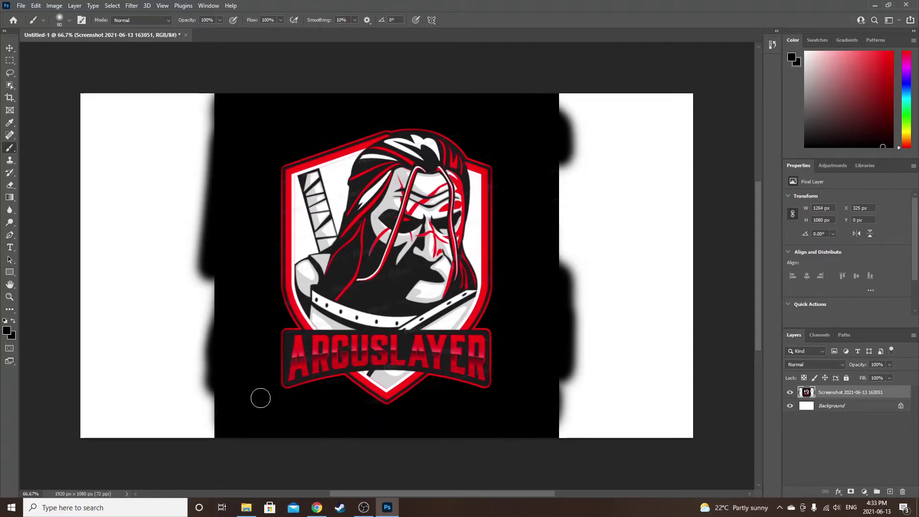
{"action": "key", "text": "bracketleft"}
{"action": "key", "text": "bracketleft"}
{"action": "left_click", "coordinate": [10, 296]}
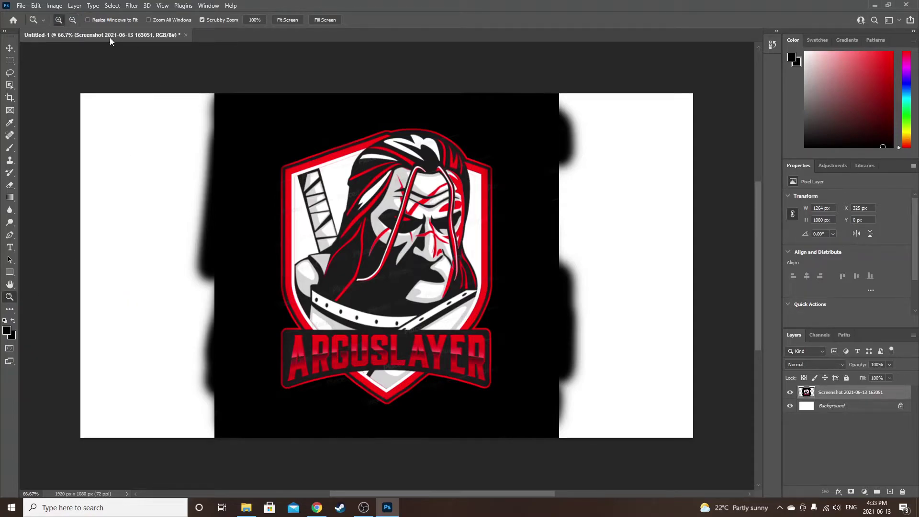
Zoom to 200% on the ARGUSLAYER banner and set the brush colour to the logo's dark grey 1c1c1c.
{"action": "left_click", "coordinate": [316, 375]}
{"action": "left_click", "coordinate": [317, 375]}
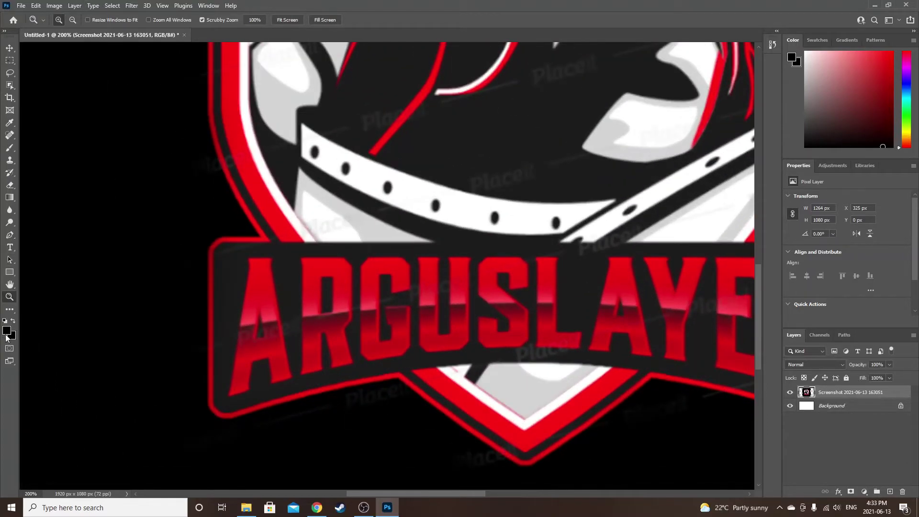
{"action": "key", "text": "b"}
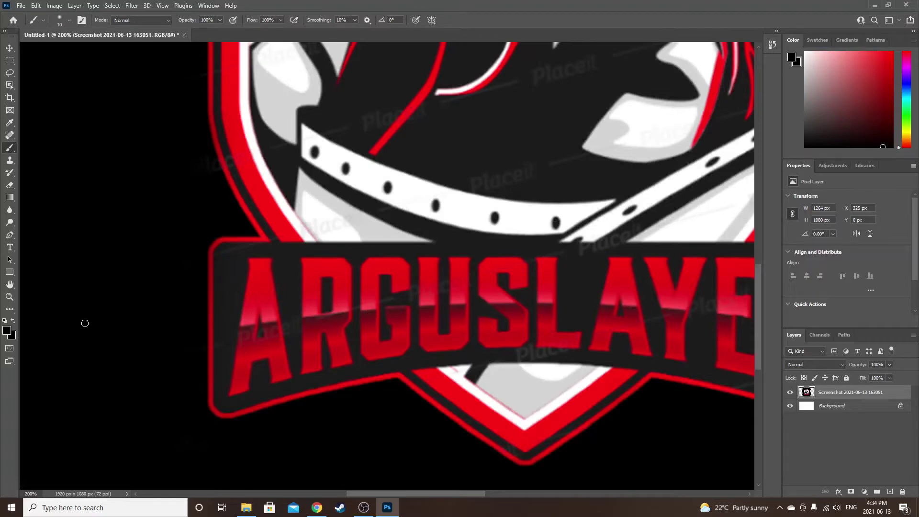
{"action": "left_click", "coordinate": [6, 330]}
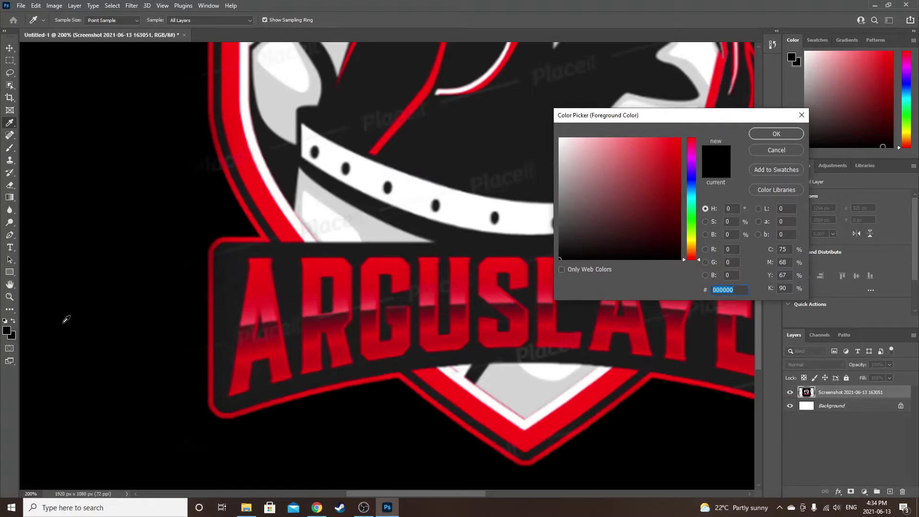
{"action": "left_click", "coordinate": [291, 292]}
{"action": "left_click", "coordinate": [779, 134]}
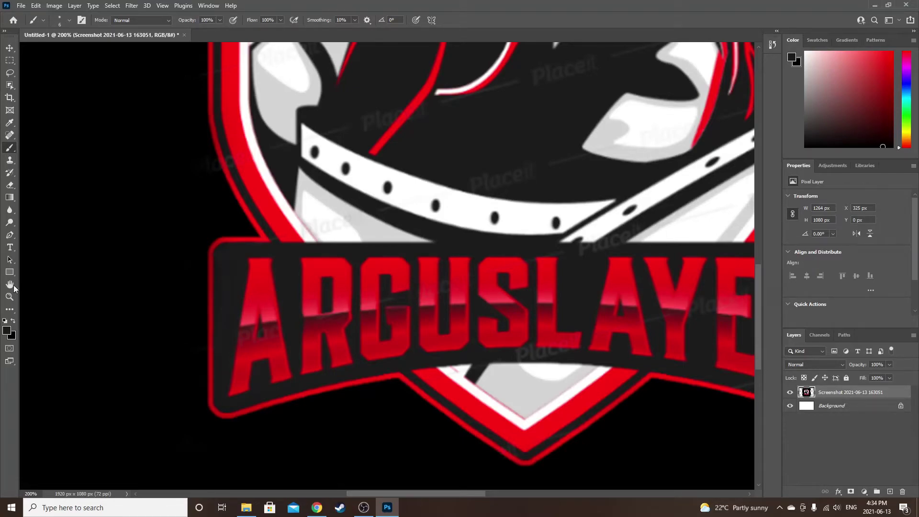
With a 30 px dark grey brush, paint over the hair watermarks and above the belt, then reduce brush to 9.
{"action": "left_click", "coordinate": [6, 331]}
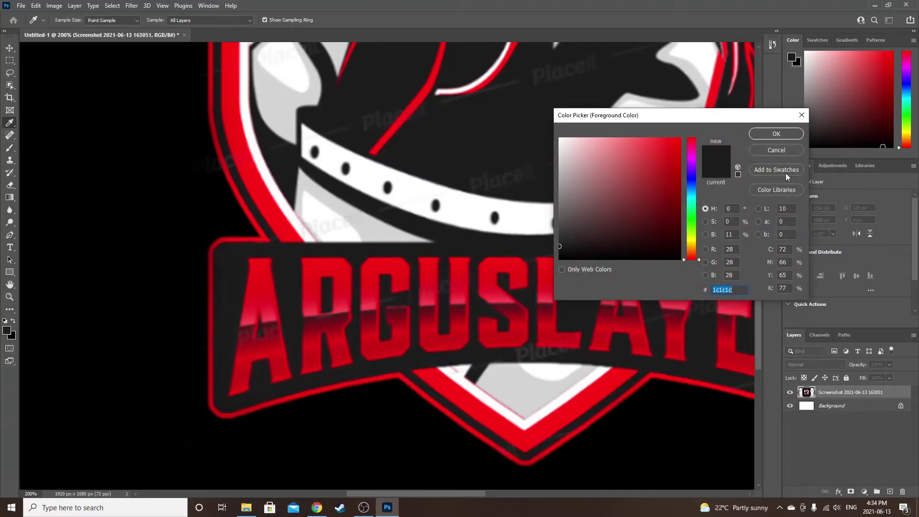
{"action": "left_click", "coordinate": [785, 138]}
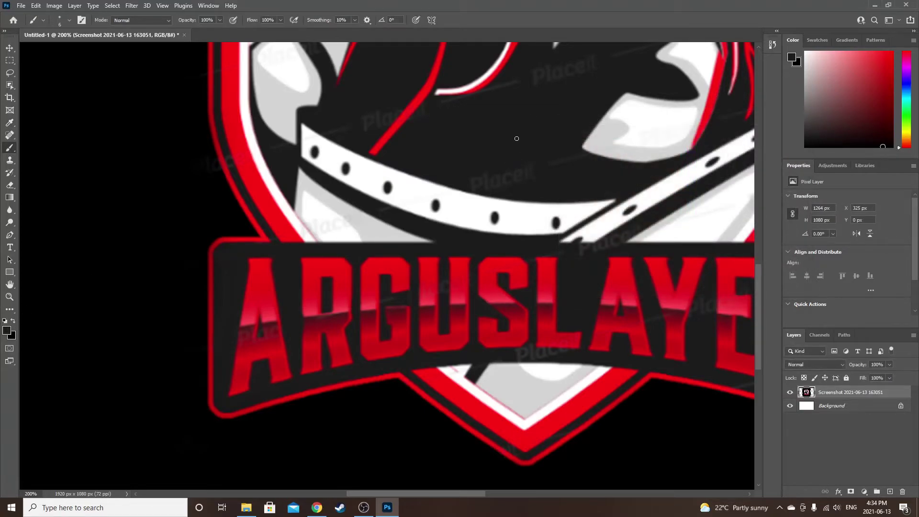
{"action": "key", "text": "bracketright"}
{"action": "key", "text": "bracketright"}
{"action": "key", "text": "bracketright"}
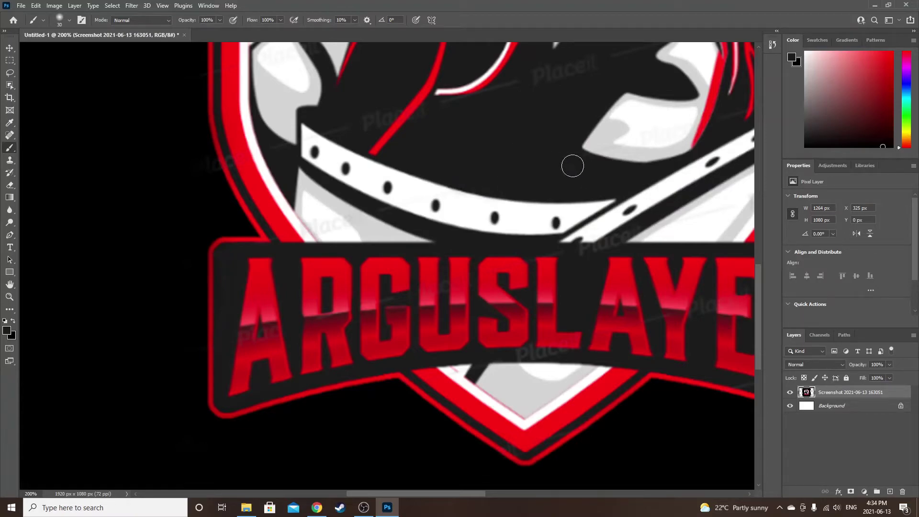
{"action": "mouse_move", "coordinate": [568, 66]}
{"action": "left_mouse_down"}
{"action": "mouse_move", "coordinate": [410, 128]}
{"action": "mouse_move", "coordinate": [372, 94]}
{"action": "mouse_move", "coordinate": [389, 94]}
{"action": "mouse_move", "coordinate": [367, 130]}
{"action": "mouse_move", "coordinate": [349, 119]}
{"action": "mouse_move", "coordinate": [272, 144]}
{"action": "mouse_move", "coordinate": [281, 156]}
{"action": "mouse_move", "coordinate": [274, 171]}
{"action": "left_mouse_up"}
{"action": "mouse_move", "coordinate": [529, 162]}
{"action": "left_mouse_down"}
{"action": "mouse_move", "coordinate": [570, 162]}
{"action": "mouse_move", "coordinate": [494, 160]}
{"action": "mouse_move", "coordinate": [492, 184]}
{"action": "mouse_move", "coordinate": [584, 136]}
{"action": "mouse_move", "coordinate": [558, 120]}
{"action": "mouse_move", "coordinate": [582, 82]}
{"action": "mouse_move", "coordinate": [480, 232]}
{"action": "mouse_move", "coordinate": [332, 372]}
{"action": "mouse_move", "coordinate": [338, 384]}
{"action": "left_mouse_up"}
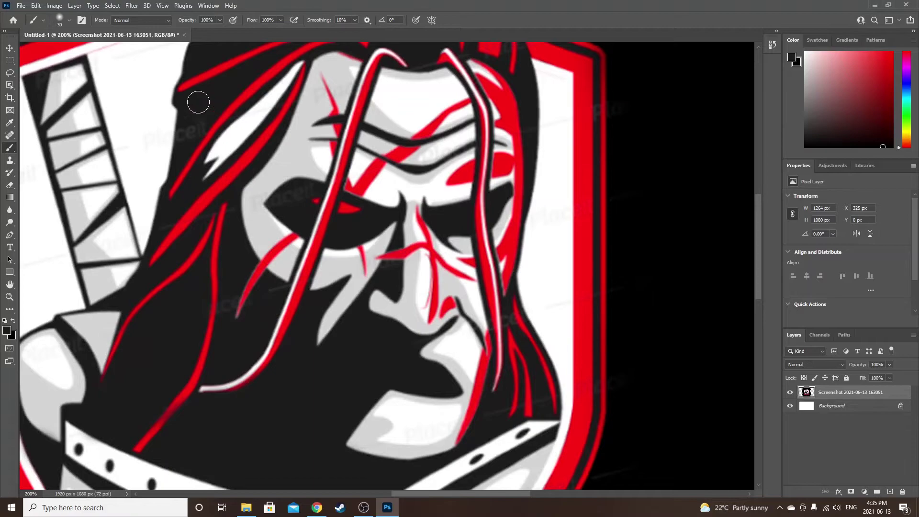
{"action": "key", "text": "bracketleft"}
{"action": "key", "text": "bracketleft"}
{"action": "key", "text": "bracketleft"}
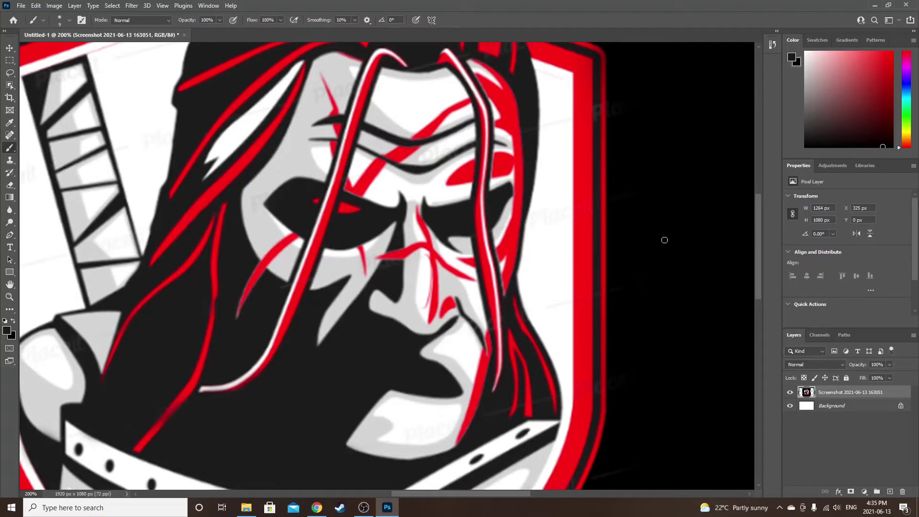
{"action": "left_click_drag", "start_coordinate": [676, 237], "coordinate": [598, 301]}
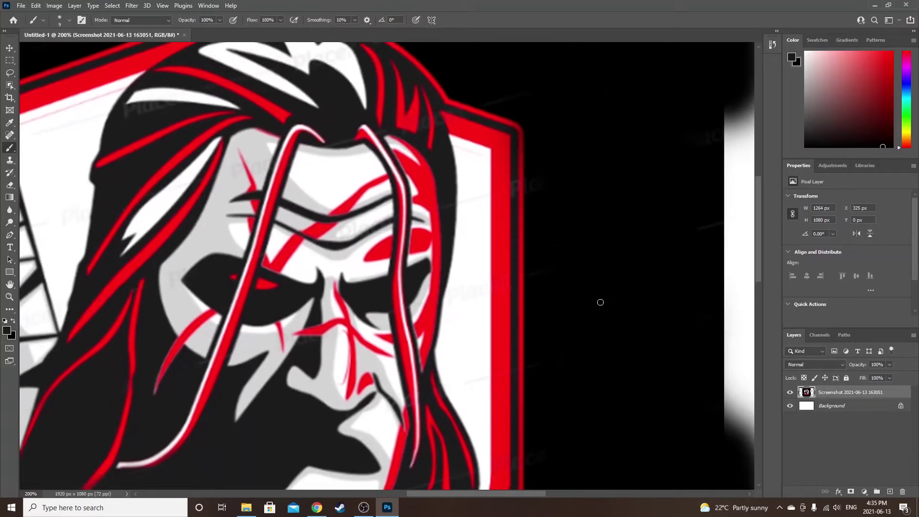
Switch to black at brush size 40 and paint over the right-edge white glow and uneven frame edge.
{"action": "left_click", "coordinate": [6, 331]}
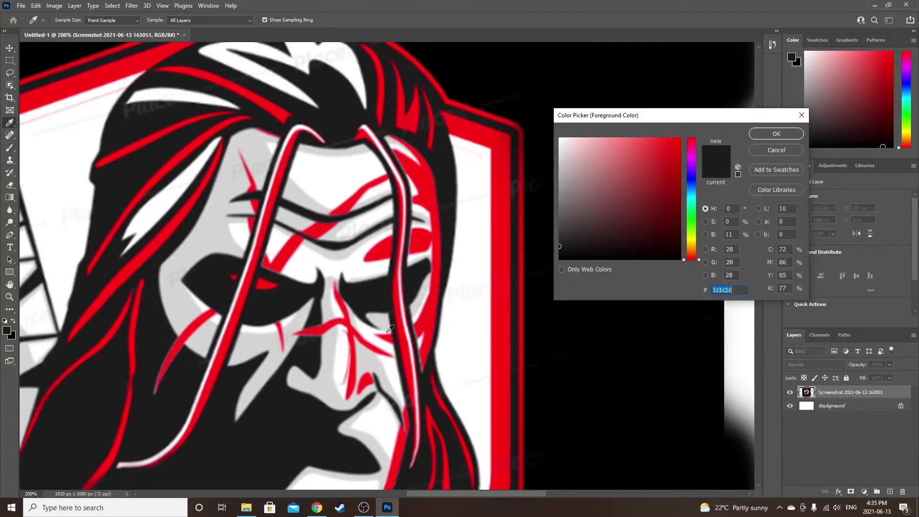
{"action": "left_click", "coordinate": [785, 129]}
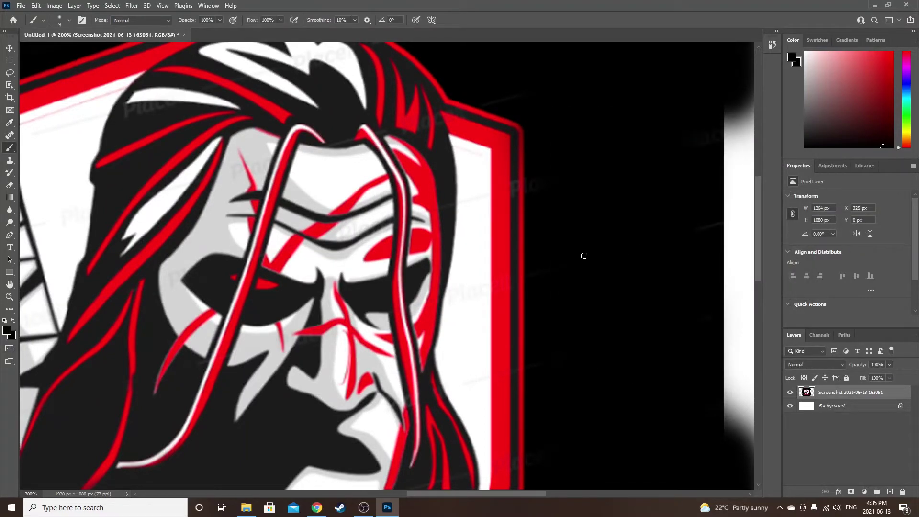
{"action": "key", "text": "bracketright"}
{"action": "key", "text": "bracketright"}
{"action": "key", "text": "bracketright"}
{"action": "key", "text": "bracketright"}
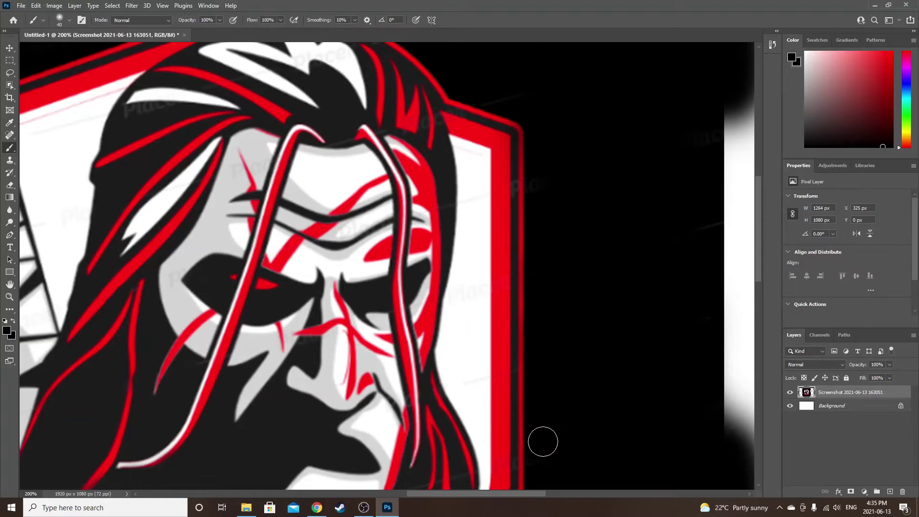
{"action": "mouse_move", "coordinate": [699, 362]}
{"action": "left_mouse_down"}
{"action": "mouse_move", "coordinate": [720, 332]}
{"action": "mouse_move", "coordinate": [713, 174]}
{"action": "mouse_move", "coordinate": [702, 199]}
{"action": "mouse_move", "coordinate": [705, 166]}
{"action": "mouse_move", "coordinate": [699, 184]}
{"action": "mouse_move", "coordinate": [560, 151]}
{"action": "left_mouse_up"}
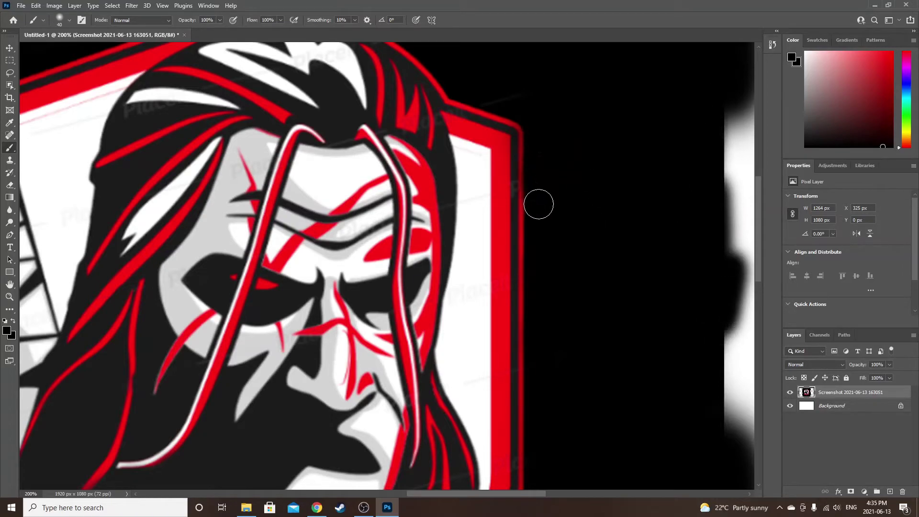
{"action": "left_click_drag", "start_coordinate": [538, 204], "coordinate": [506, 98]}
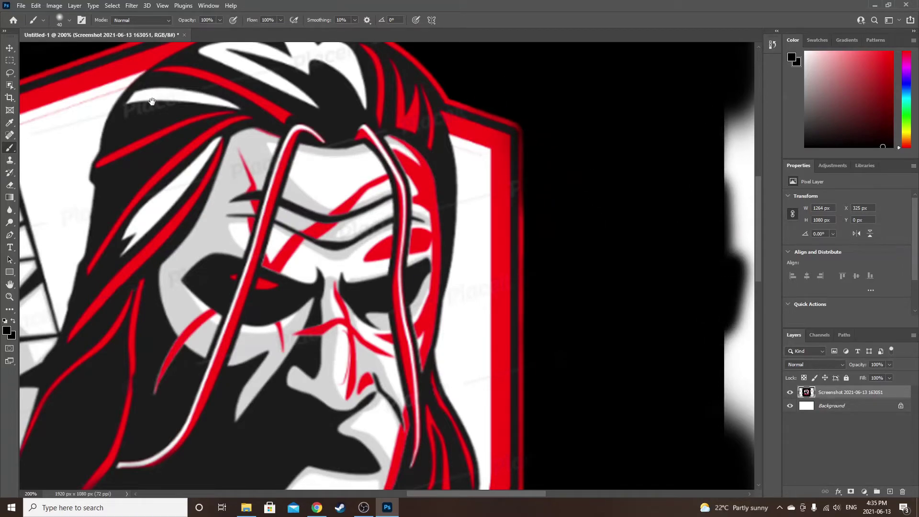
Pan across the frame and ARGUSLAYER banner, filling the white gap along the left edge with black.
{"action": "left_click_drag", "start_coordinate": [152, 101], "coordinate": [544, 100]}
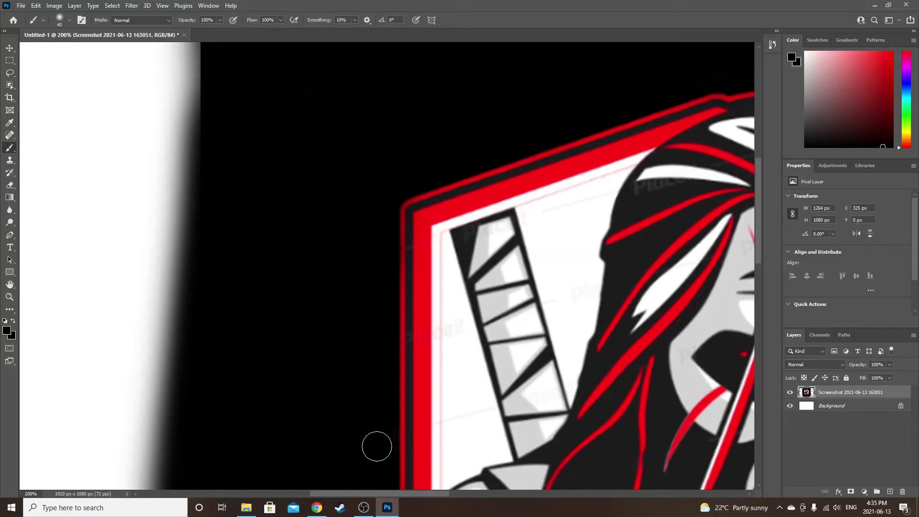
{"action": "left_click_drag", "start_coordinate": [375, 373], "coordinate": [370, 28]}
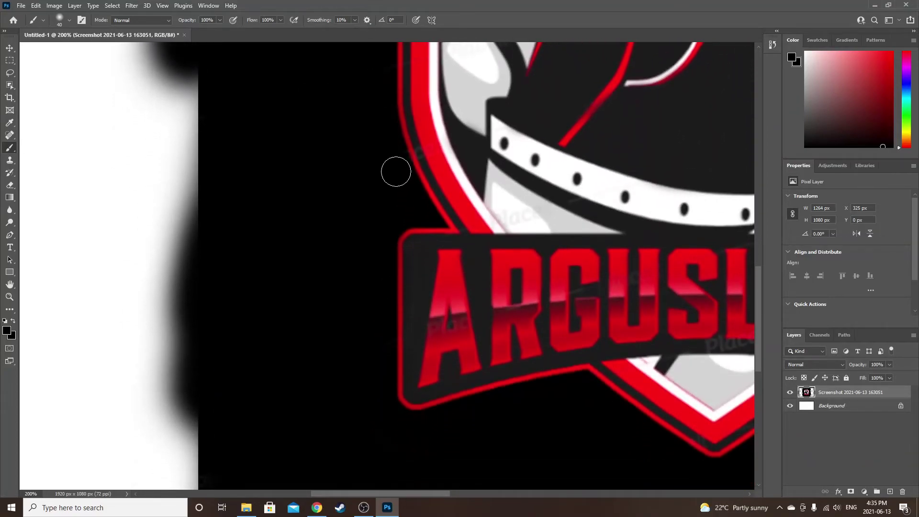
{"action": "scroll", "coordinate": [377, 271], "scroll_direction": "down", "scroll_amount": 3}
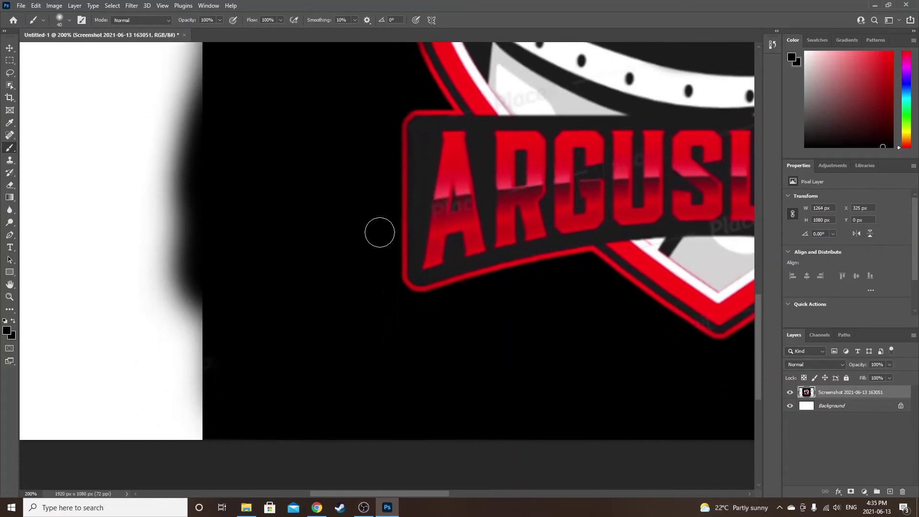
{"action": "mouse_move", "coordinate": [218, 371]}
{"action": "left_mouse_down"}
{"action": "mouse_move", "coordinate": [216, 318]}
{"action": "mouse_move", "coordinate": [212, 421]}
{"action": "left_mouse_up"}
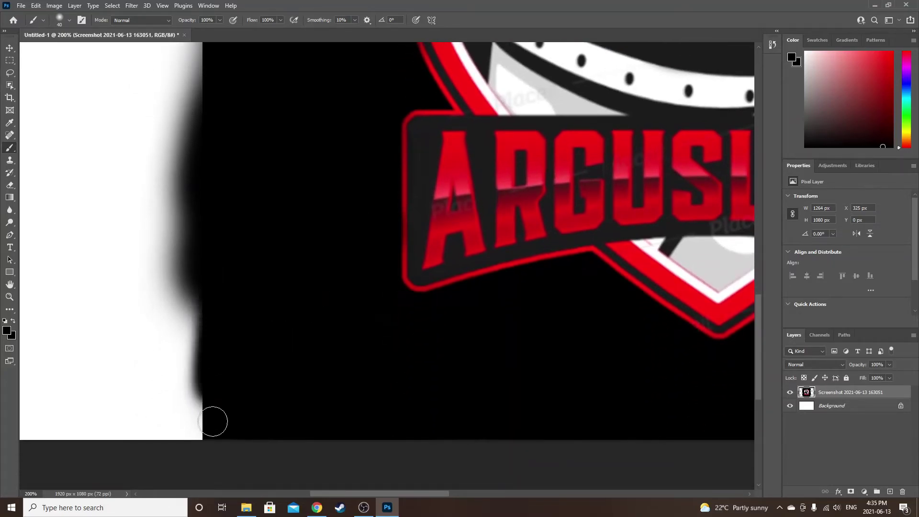
{"action": "key", "text": "space"}
{"action": "left_click_drag", "start_coordinate": [400, 369], "coordinate": [55, 324]}
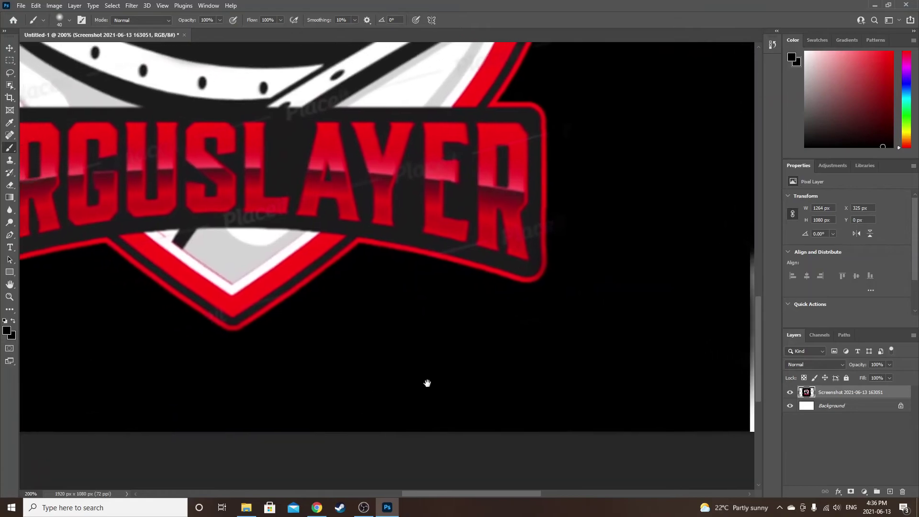
{"action": "left_click_drag", "start_coordinate": [428, 383], "coordinate": [437, 381]}
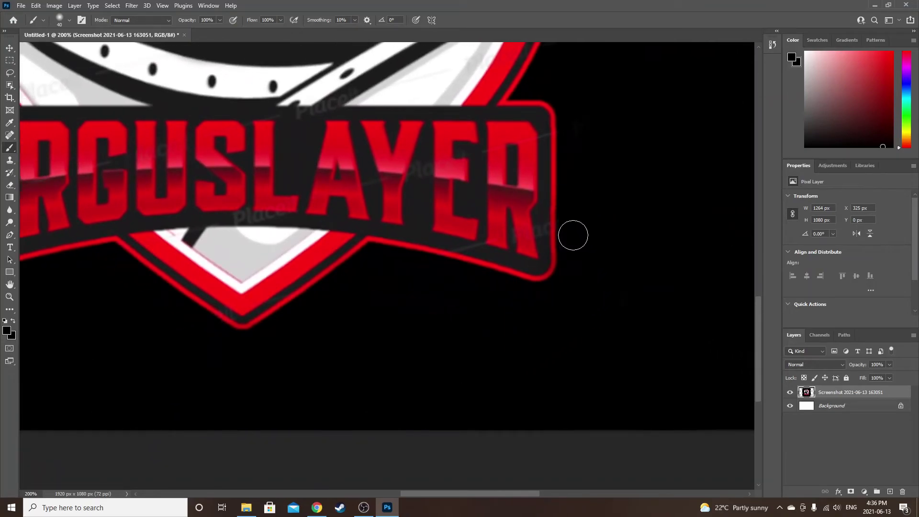
{"action": "key", "text": "space"}
{"action": "mouse_move", "coordinate": [568, 186]}
{"action": "left_mouse_down"}
{"action": "mouse_move", "coordinate": [581, 480]}
{"action": "mouse_move", "coordinate": [636, 431]}
{"action": "mouse_move", "coordinate": [615, 257]}
{"action": "left_mouse_up"}
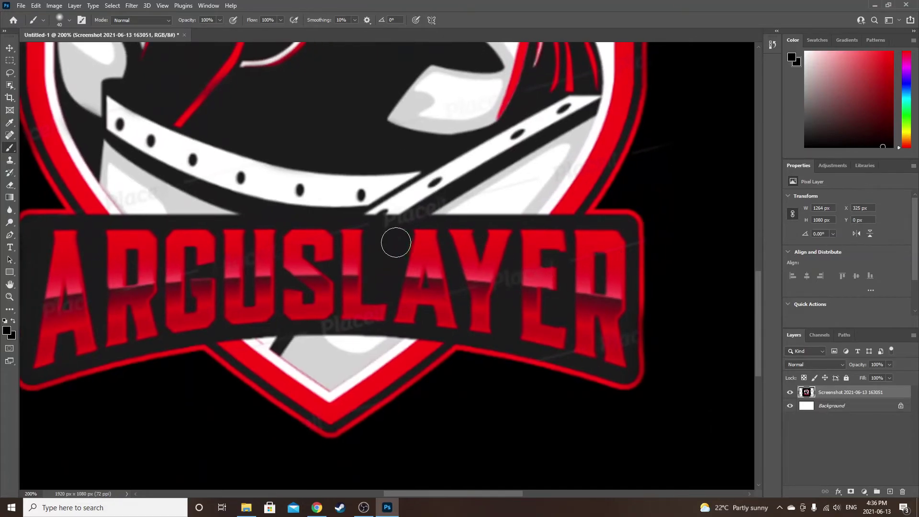
With black at brush size 9, paint out the watermarks along and below the S and L letters.
{"action": "left_click", "coordinate": [6, 330]}
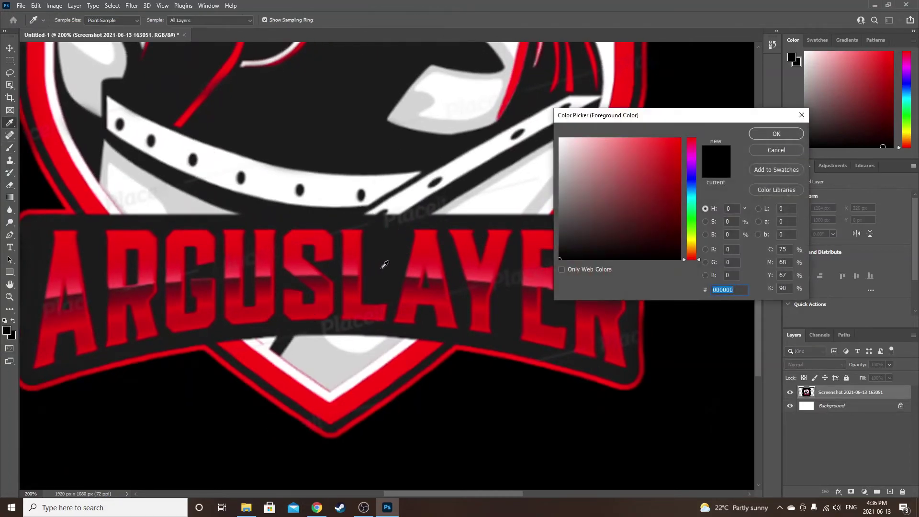
{"action": "left_click", "coordinate": [779, 134]}
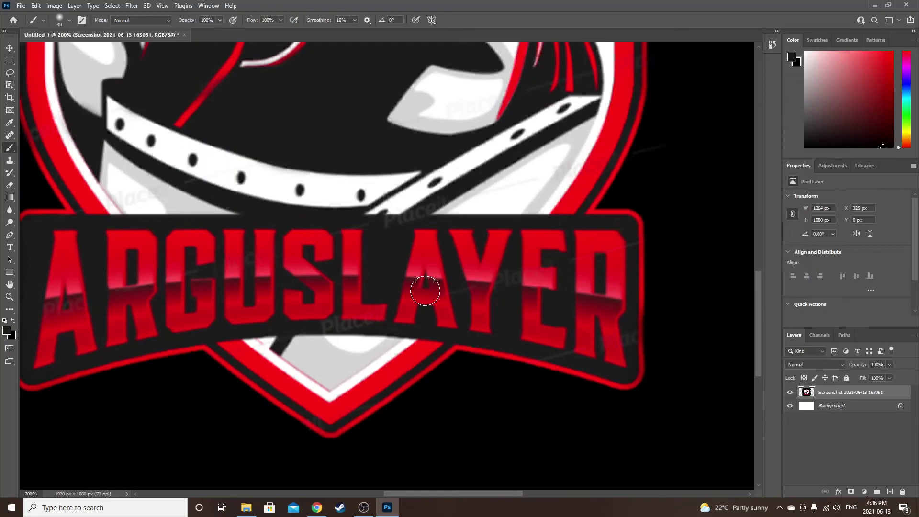
{"action": "key", "text": "bracketleft"}
{"action": "key", "text": "bracketleft"}
{"action": "key", "text": "bracketleft"}
{"action": "key", "text": "bracketleft"}
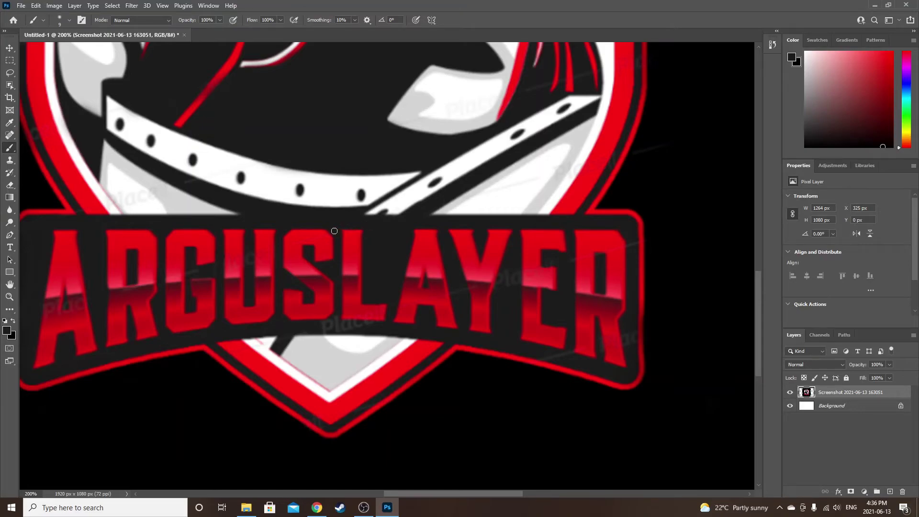
{"action": "left_click_drag", "start_coordinate": [334, 231], "coordinate": [388, 235]}
{"action": "left_click_drag", "start_coordinate": [305, 324], "coordinate": [338, 324]}
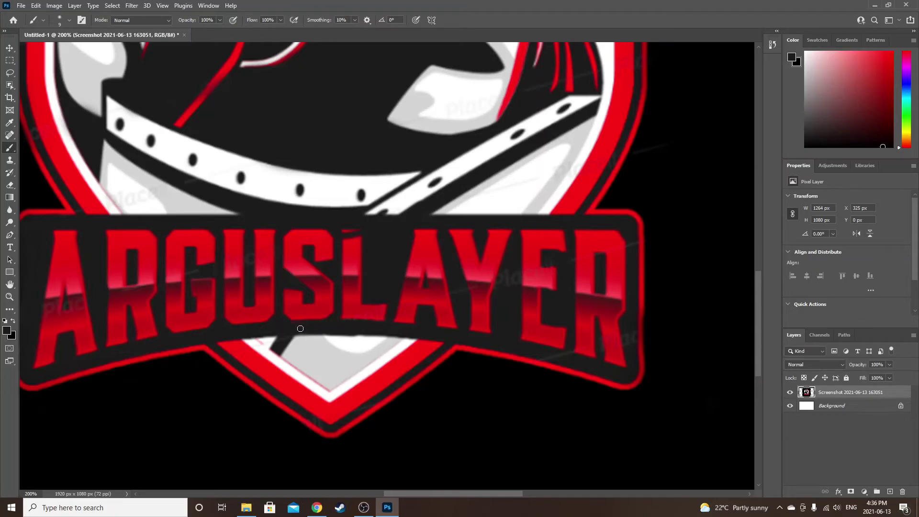
{"action": "left_click_drag", "start_coordinate": [300, 328], "coordinate": [349, 336]}
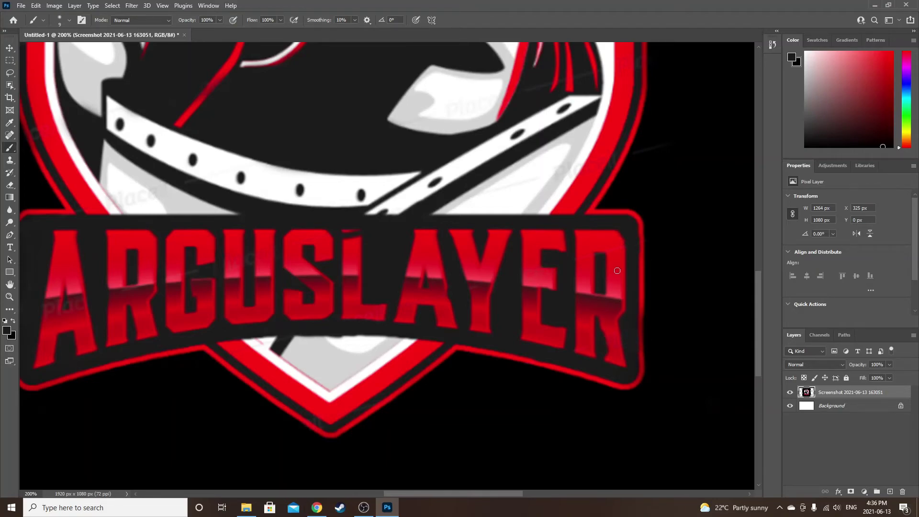
{"action": "left_click", "coordinate": [35, 6]}
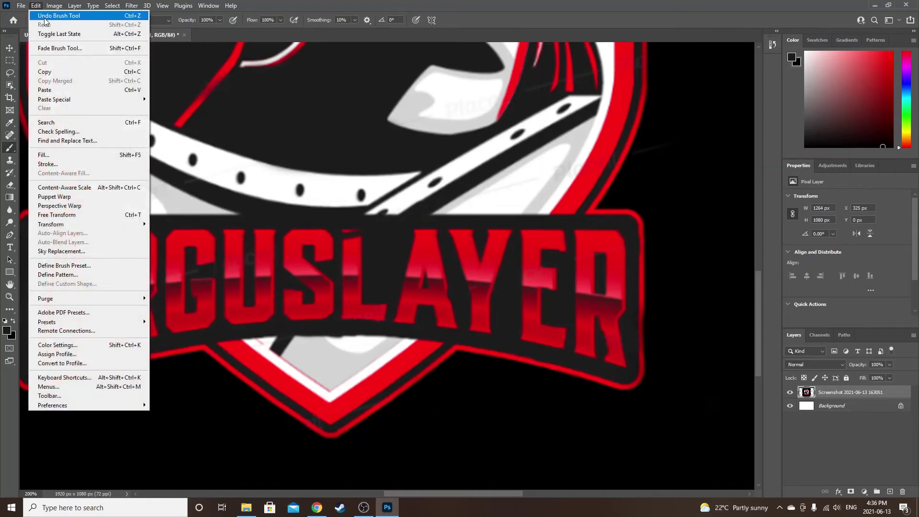
Pan to the warrior's face and brush black over the watermark beside the white hair streak.
{"action": "left_click", "coordinate": [200, 271]}
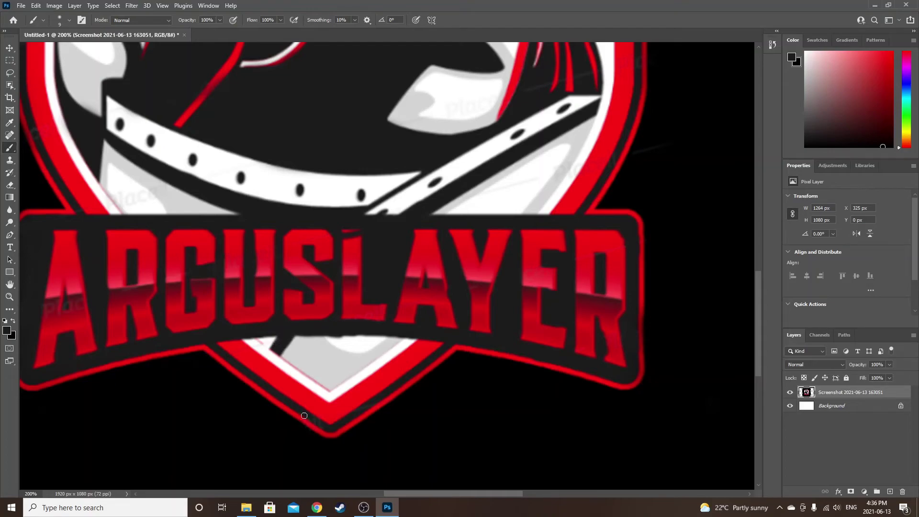
{"action": "mouse_move", "coordinate": [327, 385]}
{"action": "left_mouse_down"}
{"action": "mouse_move", "coordinate": [358, 369]}
{"action": "mouse_move", "coordinate": [463, 390]}
{"action": "mouse_move", "coordinate": [364, 287]}
{"action": "mouse_move", "coordinate": [343, 376]}
{"action": "mouse_move", "coordinate": [348, 497]}
{"action": "left_mouse_up"}
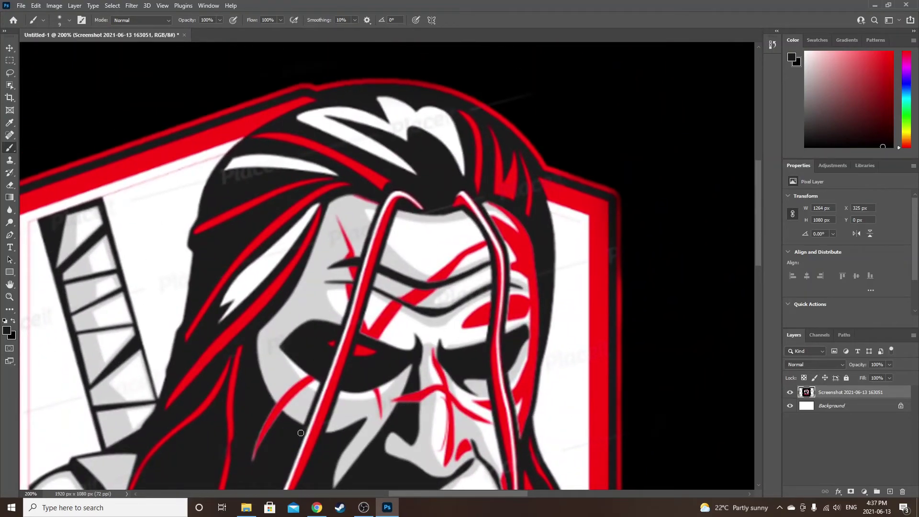
{"action": "left_click_drag", "start_coordinate": [205, 177], "coordinate": [266, 174]}
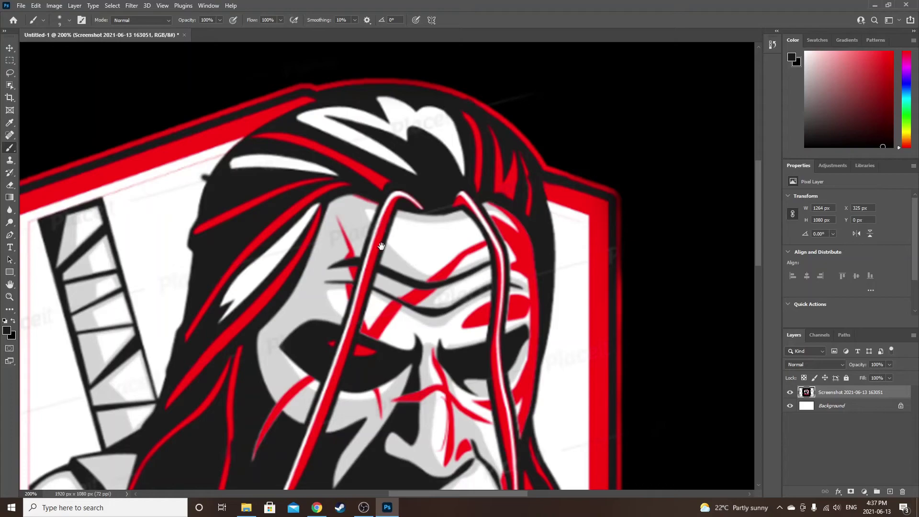
{"action": "left_click_drag", "start_coordinate": [369, 184], "coordinate": [384, 66]}
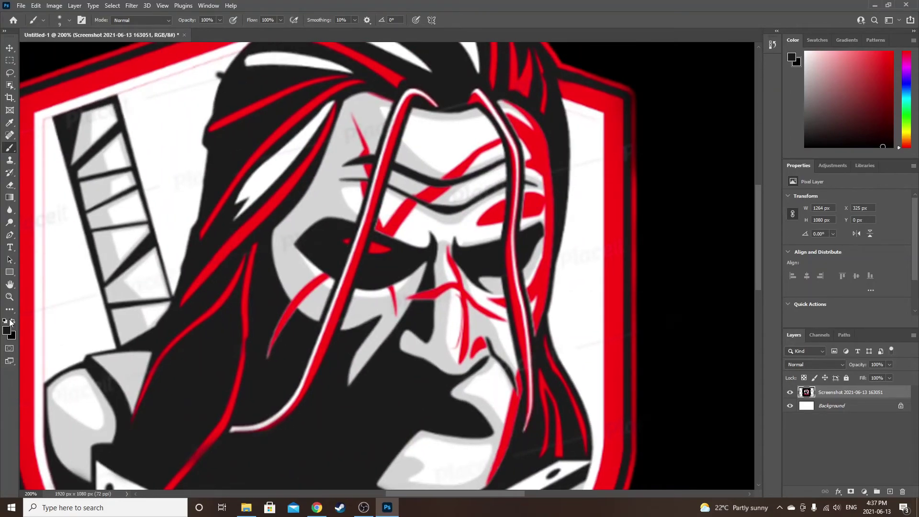
Zoom out to 66.7% and centre the whole cleaned-up logo in the window.
{"action": "left_click", "coordinate": [9, 296]}
{"action": "left_click", "coordinate": [73, 20]}
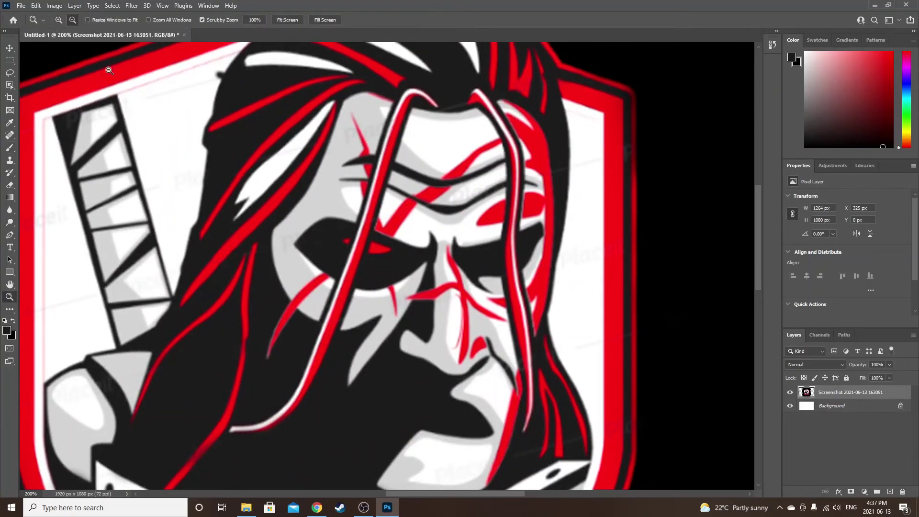
{"action": "left_click", "coordinate": [290, 360]}
{"action": "left_click", "coordinate": [293, 363]}
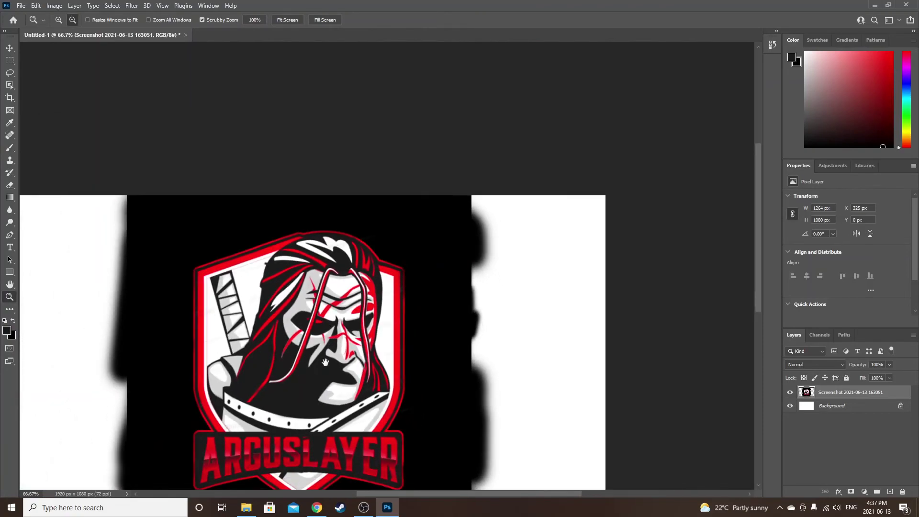
{"action": "left_click_drag", "start_coordinate": [347, 329], "coordinate": [389, 215]}
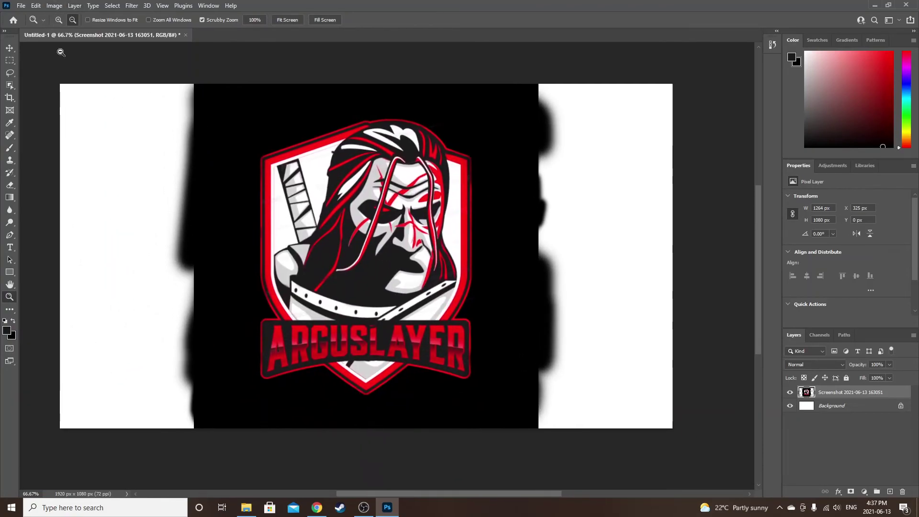
{"action": "left_click", "coordinate": [59, 20]}
{"action": "left_click", "coordinate": [361, 272]}
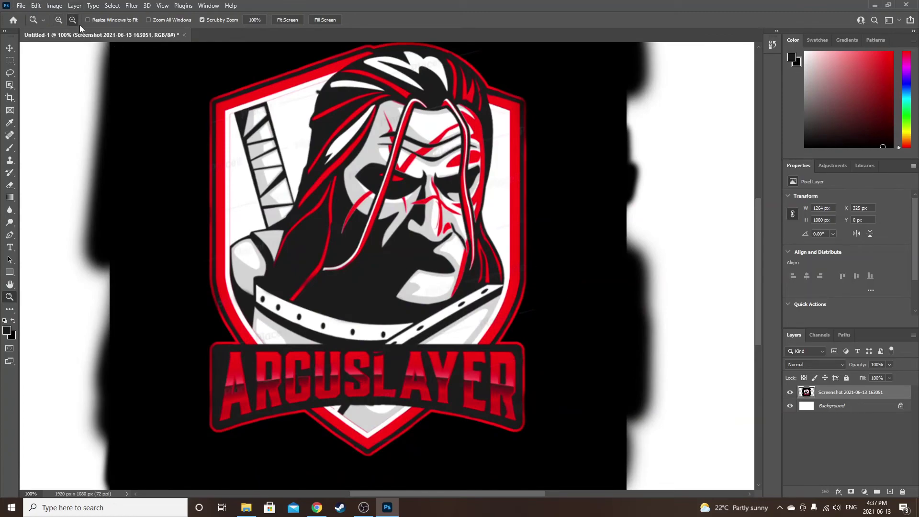
{"action": "left_click", "coordinate": [301, 204]}
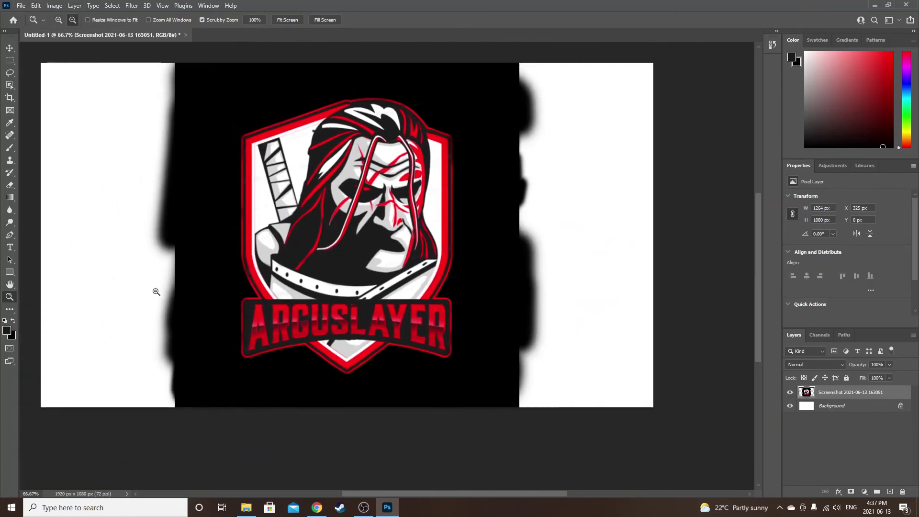
{"action": "left_click_drag", "start_coordinate": [271, 257], "coordinate": [311, 288]}
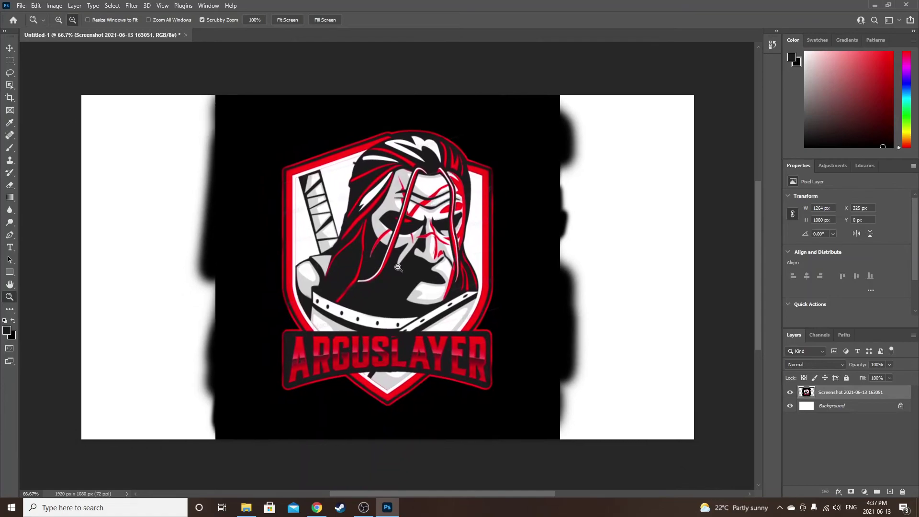
Check the File menu without choosing anything, then start a Windows screen snip.
{"action": "left_click", "coordinate": [21, 6]}
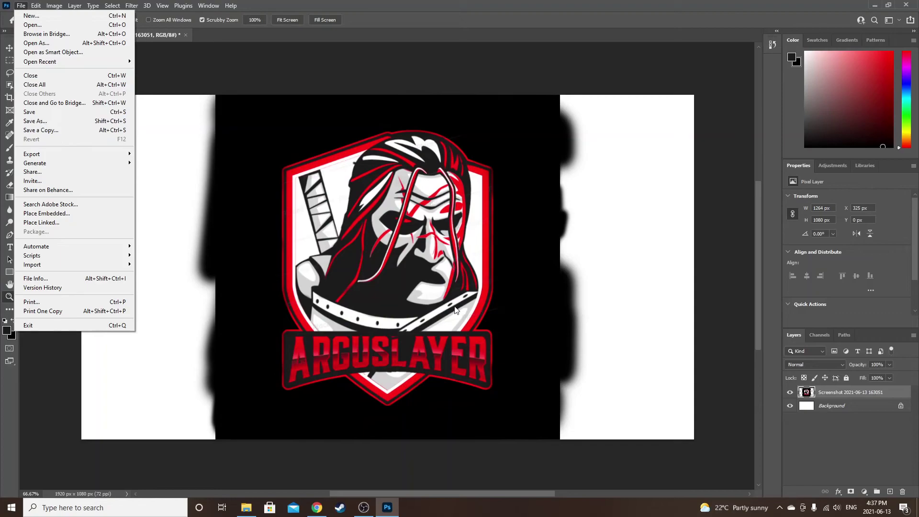
{"action": "left_click", "coordinate": [725, 232]}
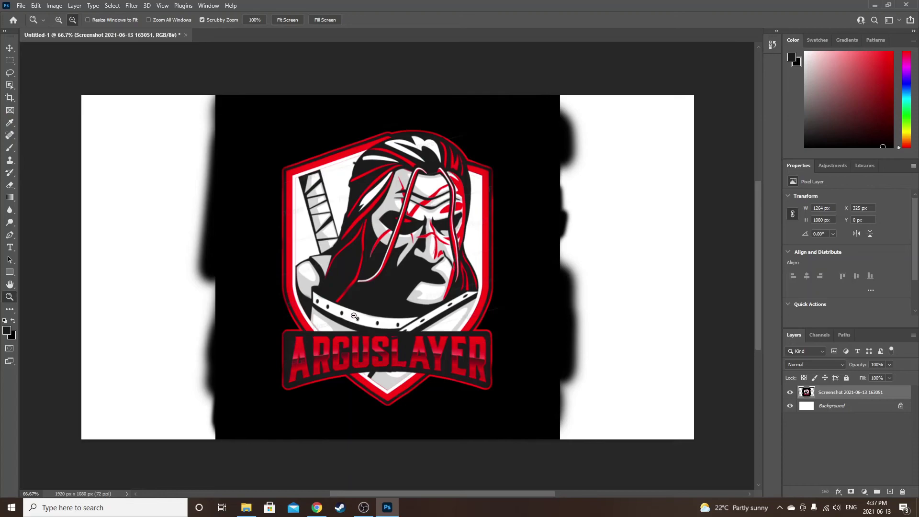
{"action": "key", "text": "super+shift+s"}
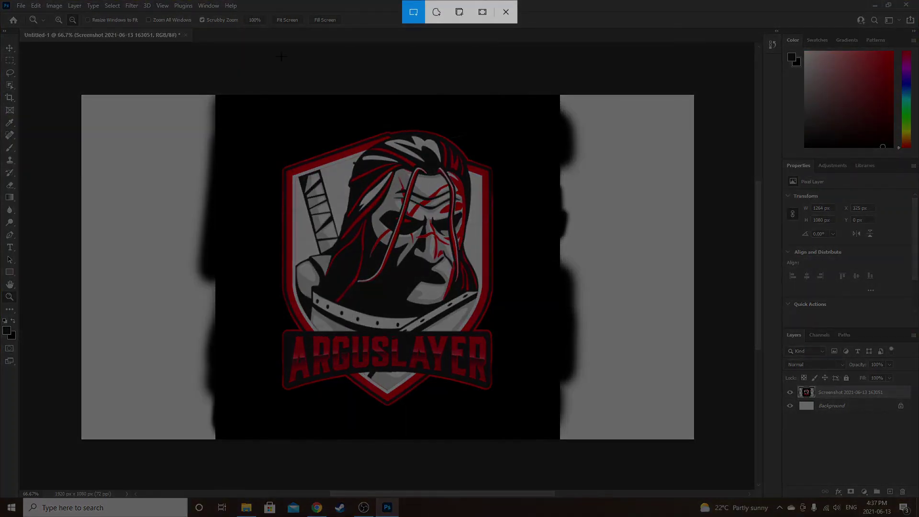
{"action": "left_click_drag", "start_coordinate": [217, 96], "coordinate": [556, 438]}
{"action": "left_click", "coordinate": [874, 6]}
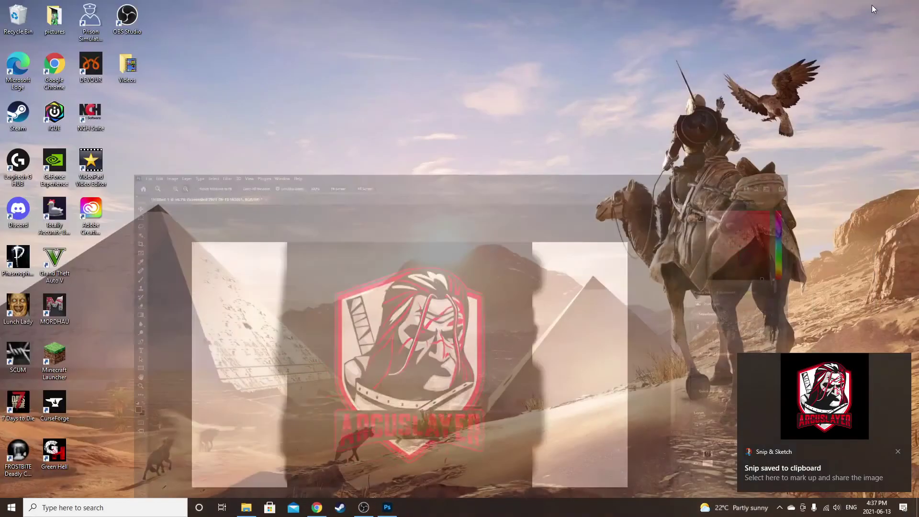
{"action": "left_click", "coordinate": [813, 474]}
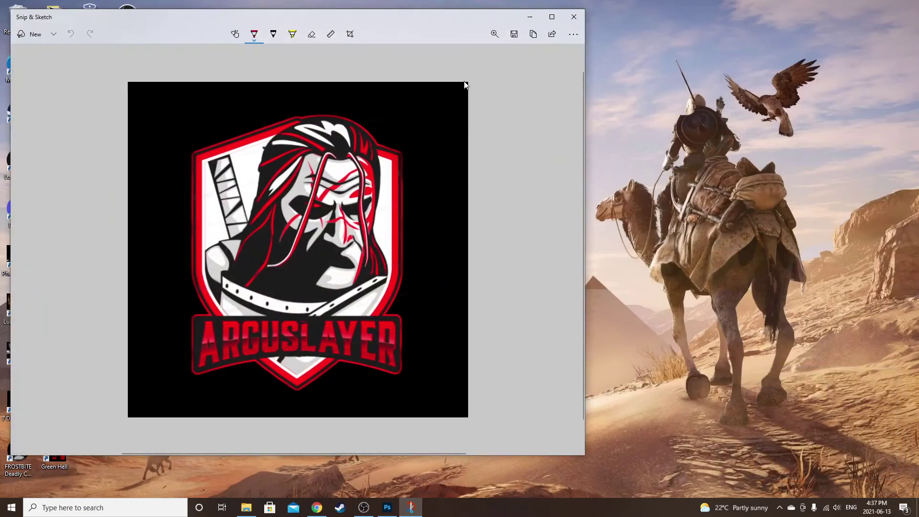
{"action": "left_click", "coordinate": [514, 33]}
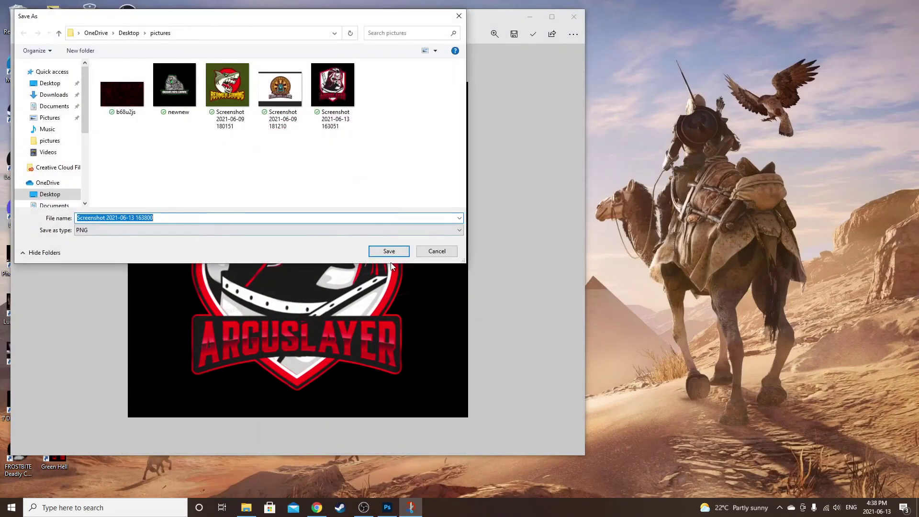
{"action": "left_click", "coordinate": [389, 252]}
{"action": "left_click", "coordinate": [574, 16]}
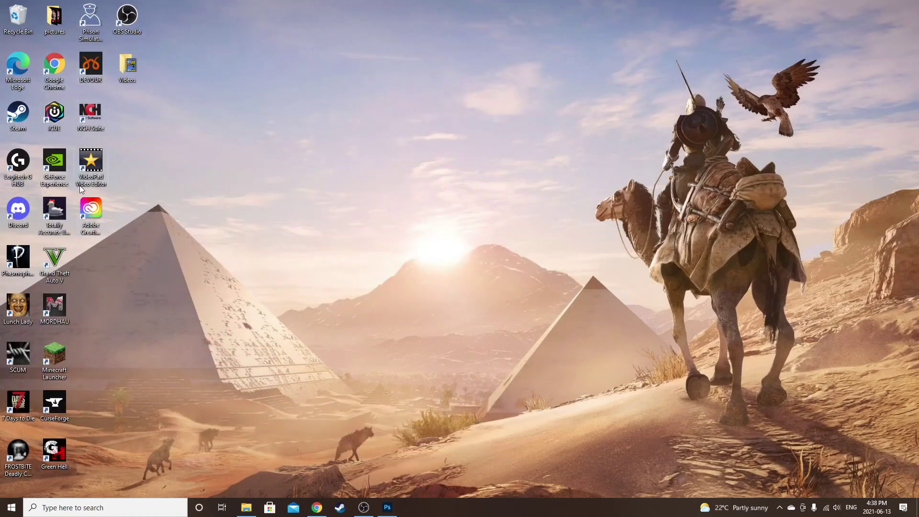
Open Screenshot 2021-06-13 163800.png from the desktop pictures folder in Photos and minimize File Explorer.
{"action": "double_click", "coordinate": [65, 21]}
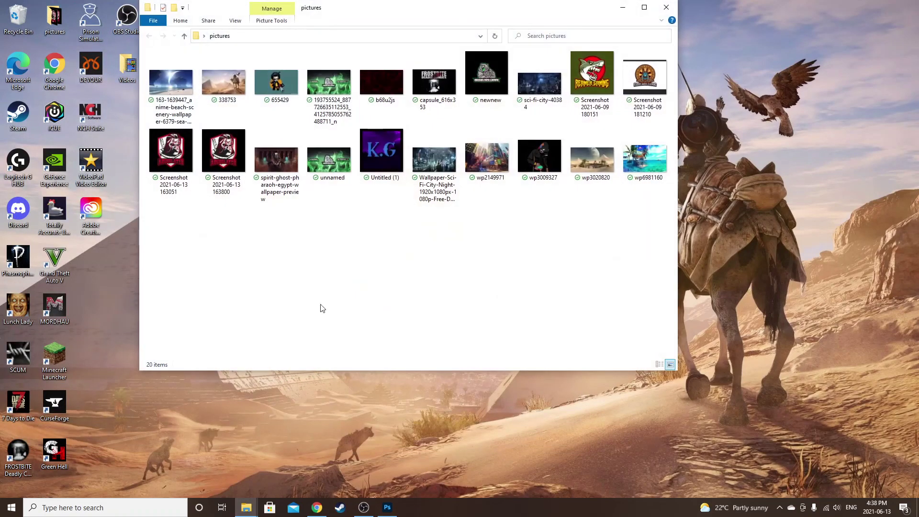
{"action": "double_click", "coordinate": [224, 150]}
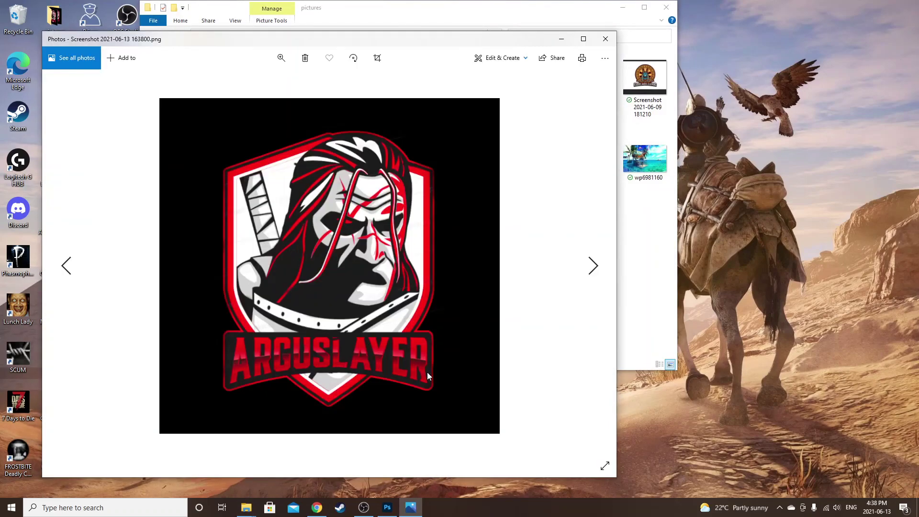
{"action": "left_click_drag", "start_coordinate": [503, 41], "coordinate": [565, 23]}
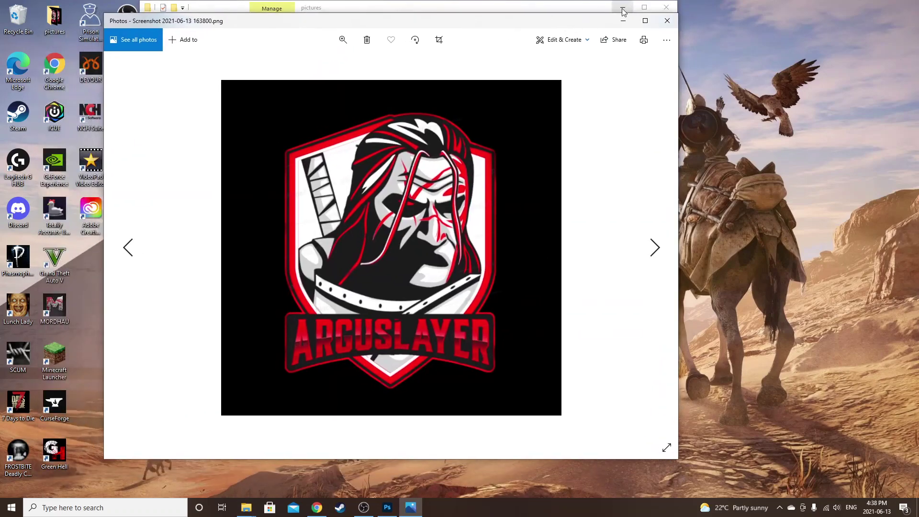
{"action": "left_click", "coordinate": [622, 8]}
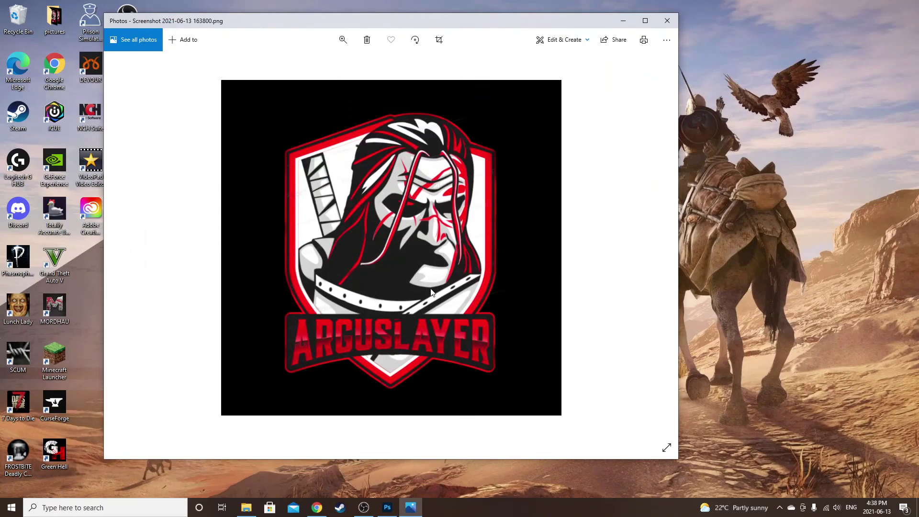